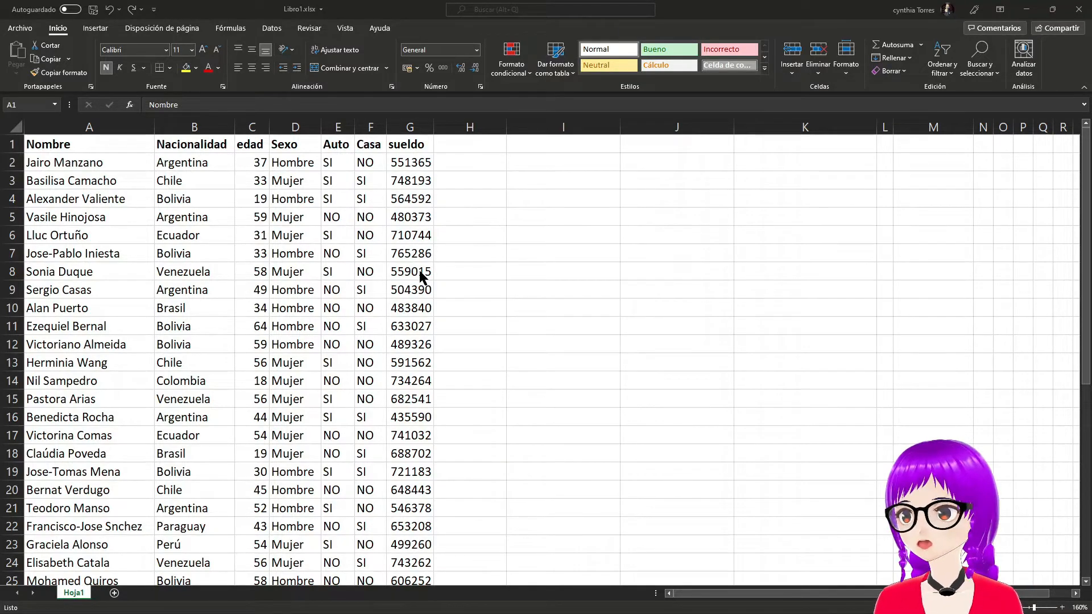
# - Review the data headers in row 1 from Nombre to sueldo and the extent of the Nombre column
pyautogui.click(117, 152)
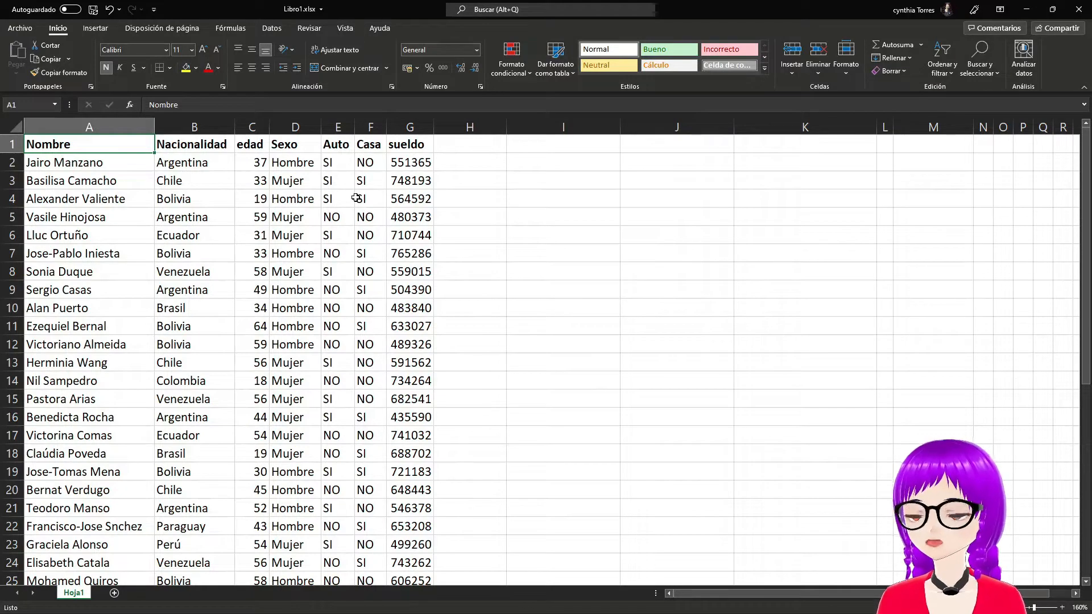
pyautogui.press('Right')
pyautogui.press('Right')
pyautogui.press('Right')
pyautogui.press('Right')
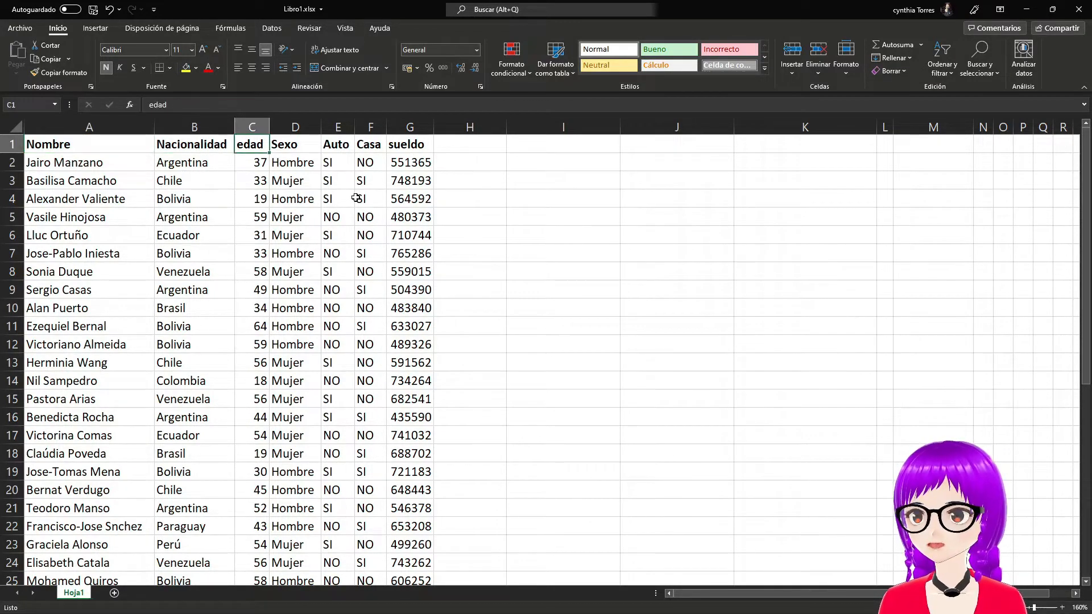
pyautogui.press('Right')
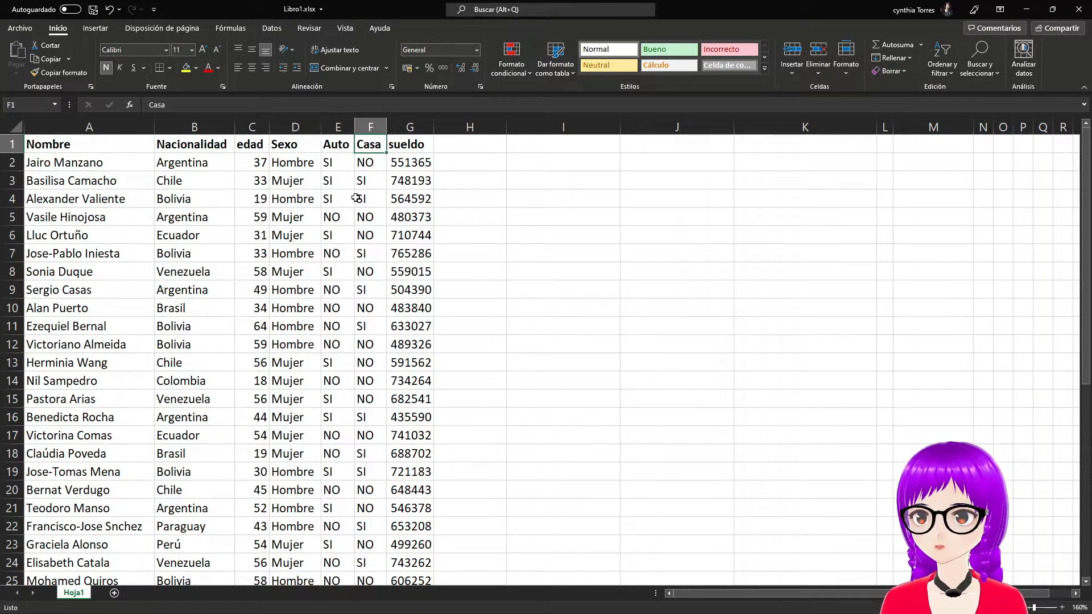
pyautogui.press('Right')
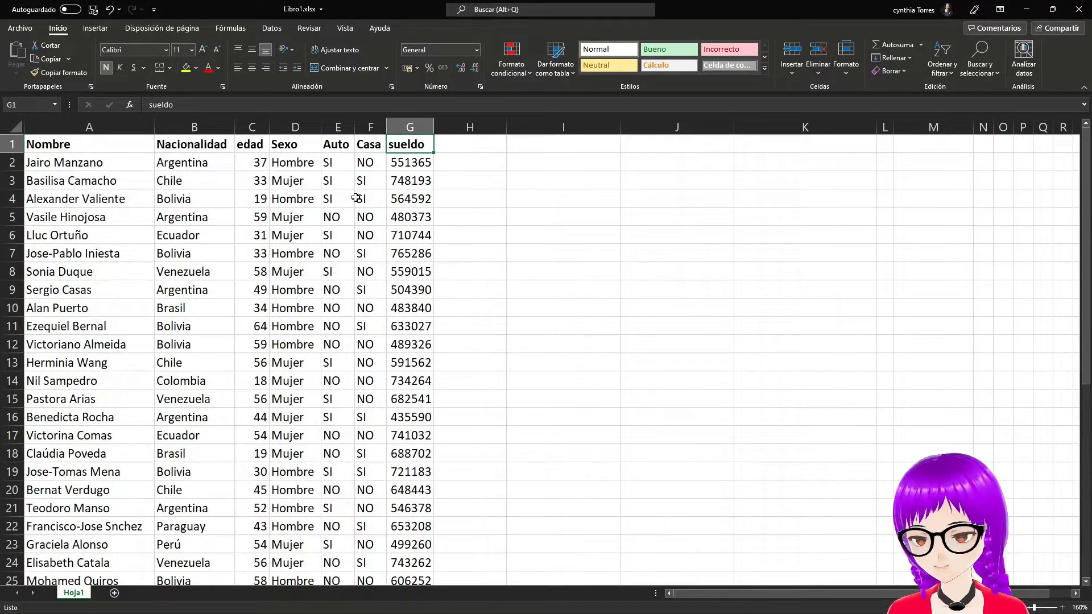
pyautogui.press('Left')
pyautogui.press('Home')
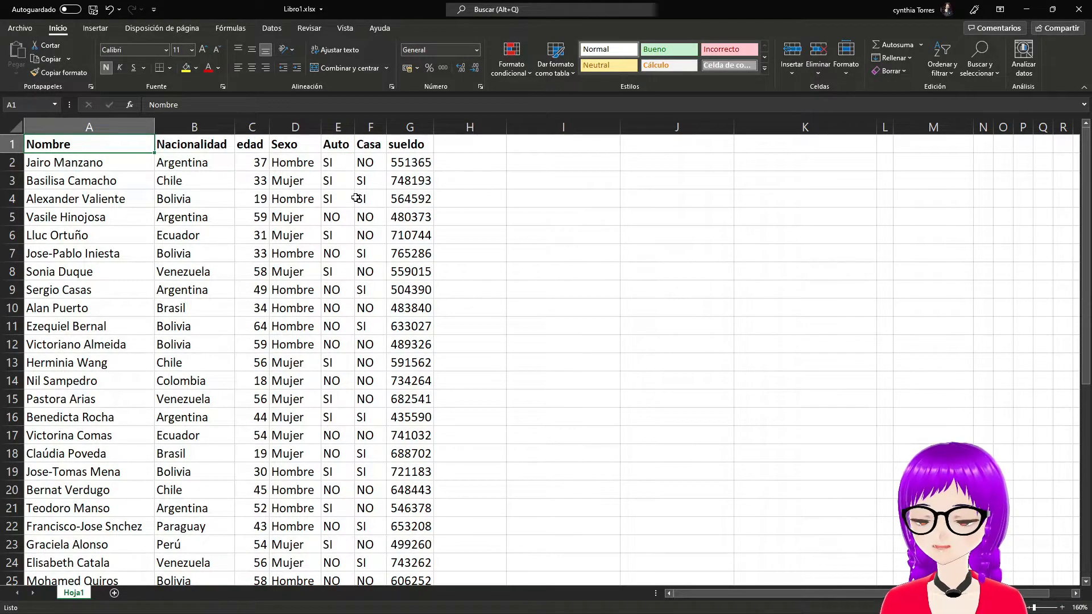
pyautogui.hotkey('ctrl', 'shift', 'Down')
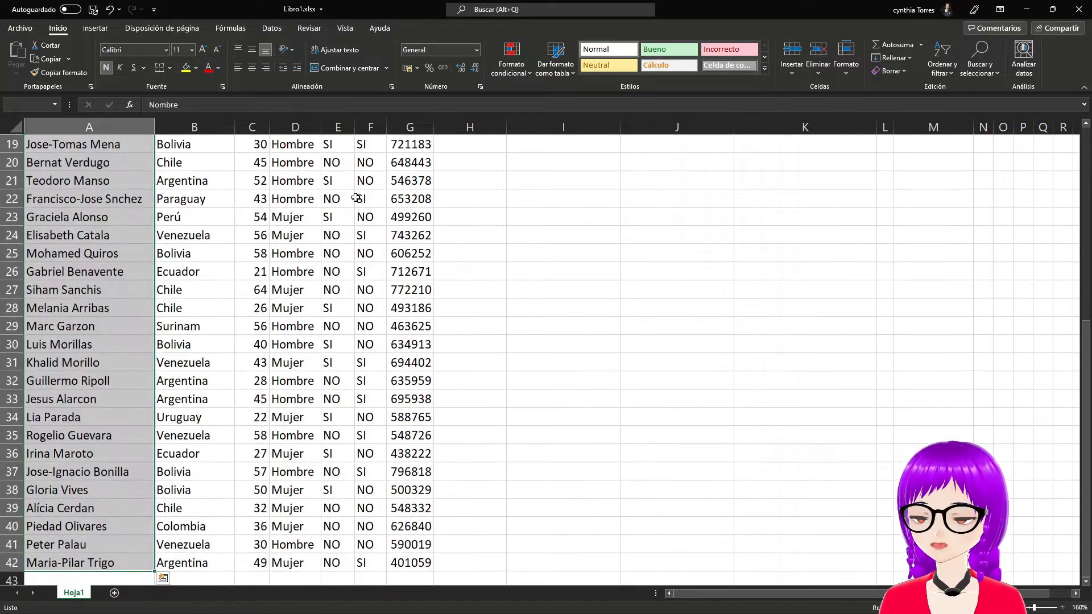
pyautogui.hotkey('ctrl', 'Home')
pyautogui.press('Down')
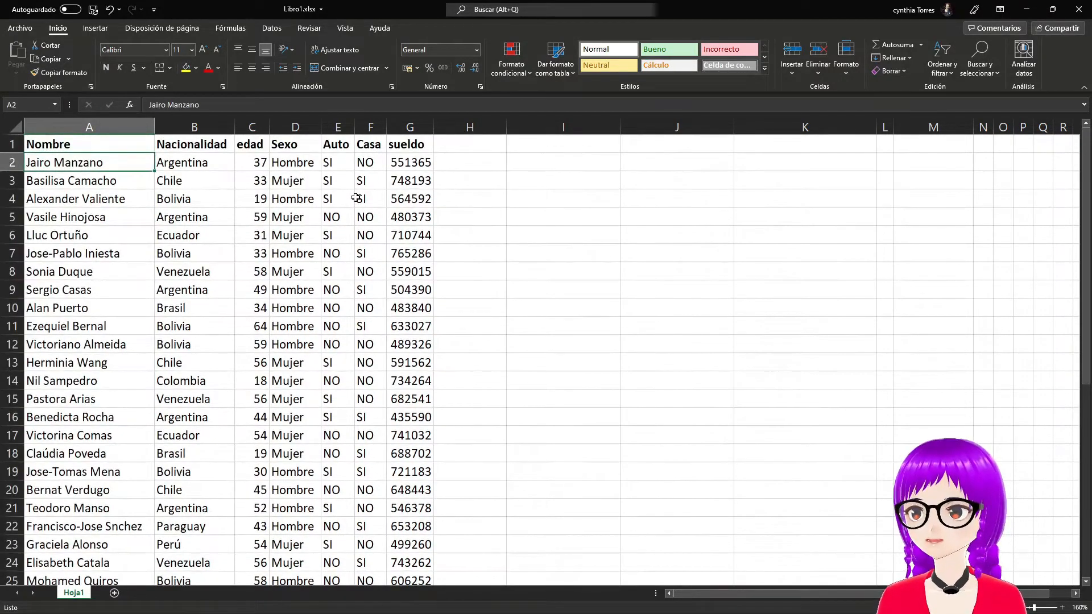
# - Examine the first record in row 2 field by field, from Nombre through sueldo
pyautogui.hotkey('shift', 'Right')
pyautogui.hotkey('shift', 'Right')
pyautogui.hotkey('shift', 'Right')
pyautogui.hotkey('shift', 'Right')
pyautogui.hotkey('shift', 'Right')
pyautogui.hotkey('shift', 'Right')
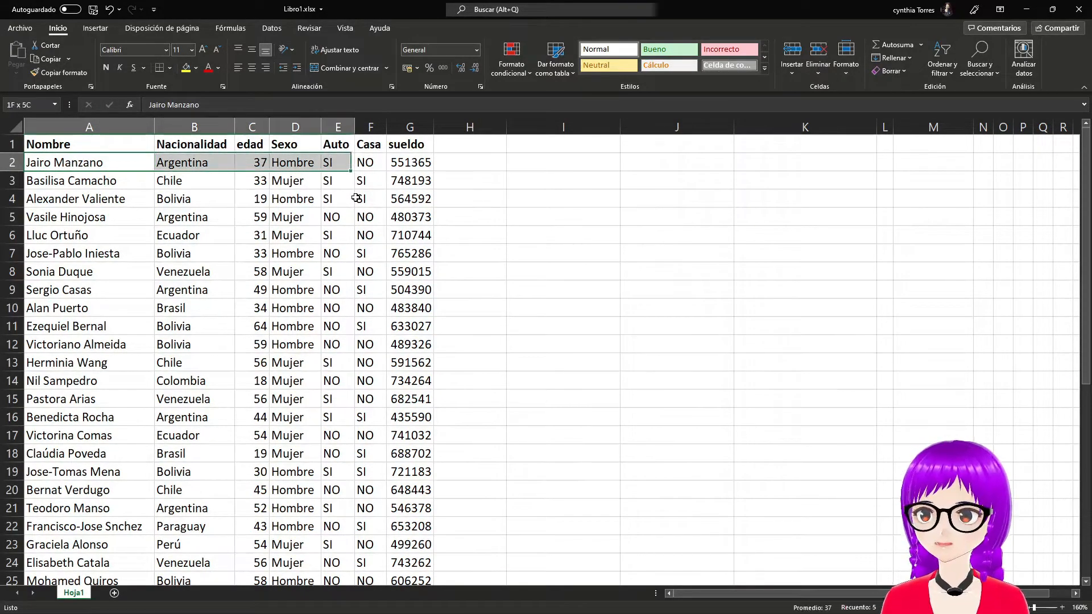
pyautogui.press('Left')
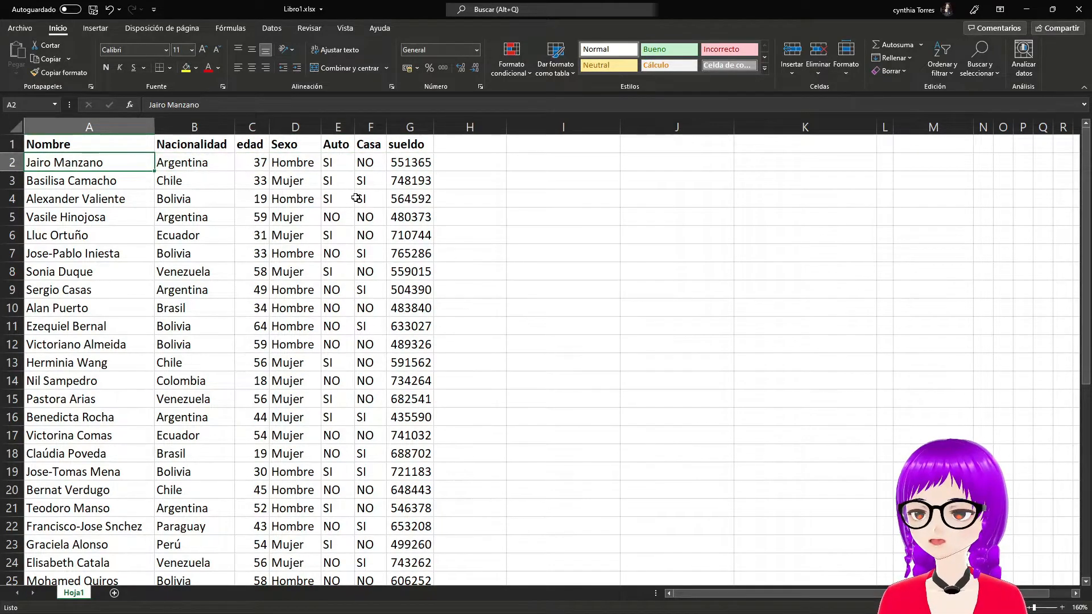
pyautogui.press('Right')
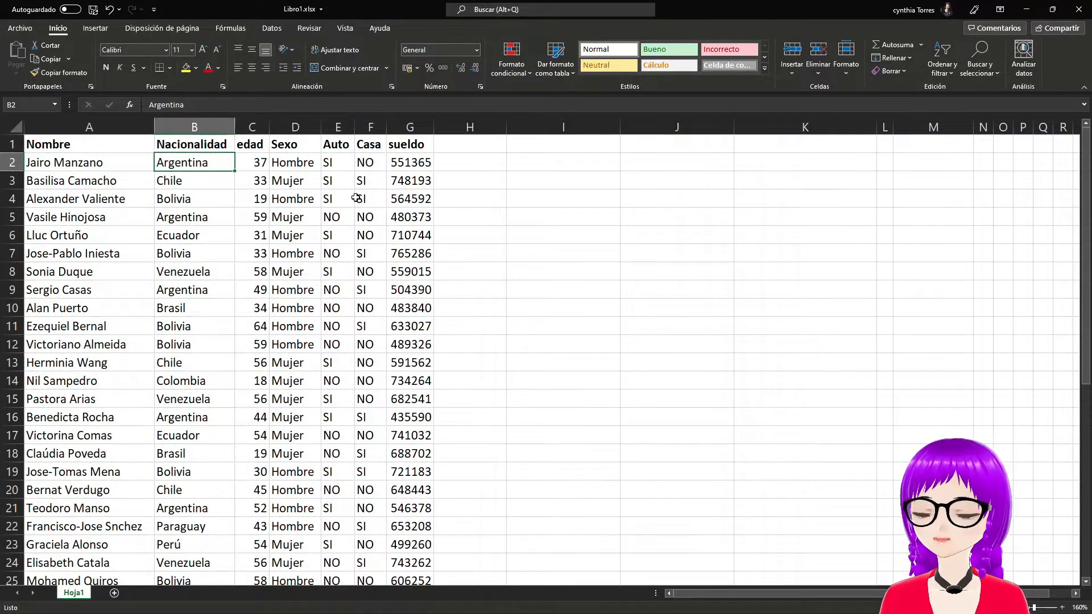
pyautogui.press('Right')
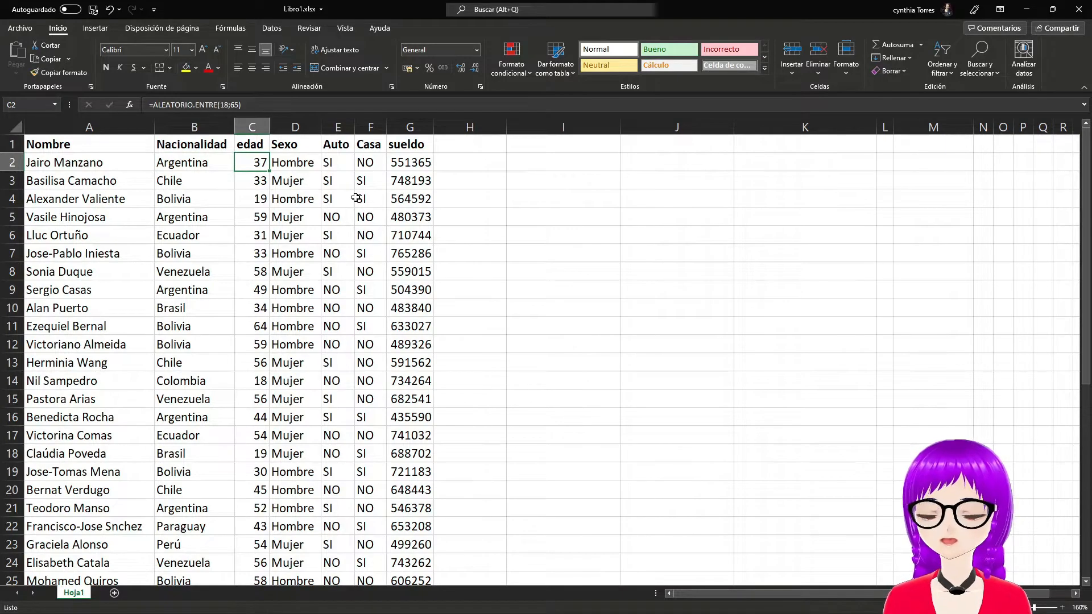
pyautogui.press('Right')
pyautogui.press('Right')
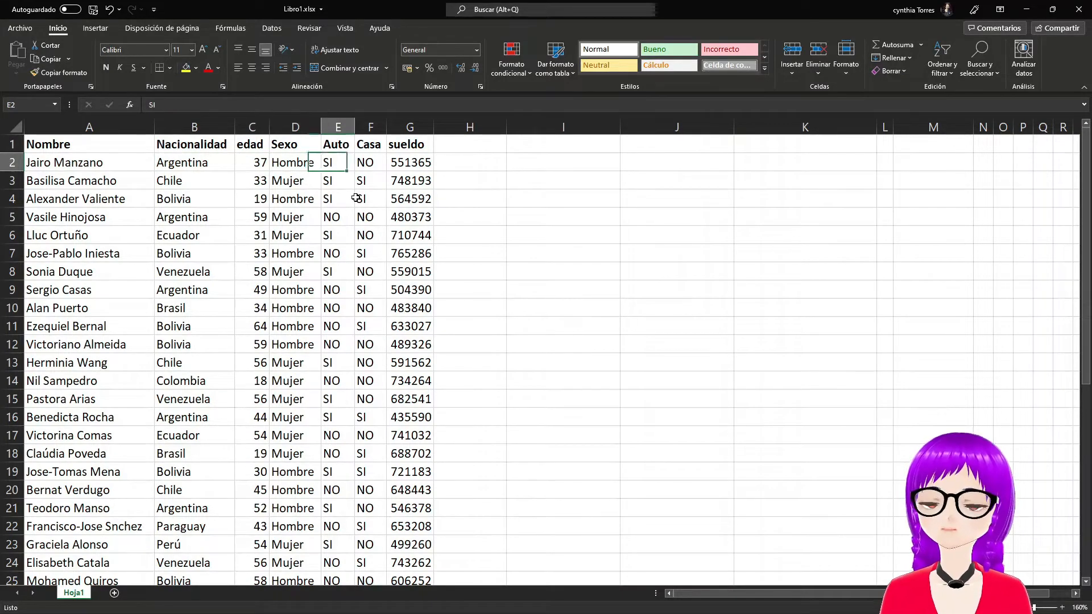
pyautogui.press('Right')
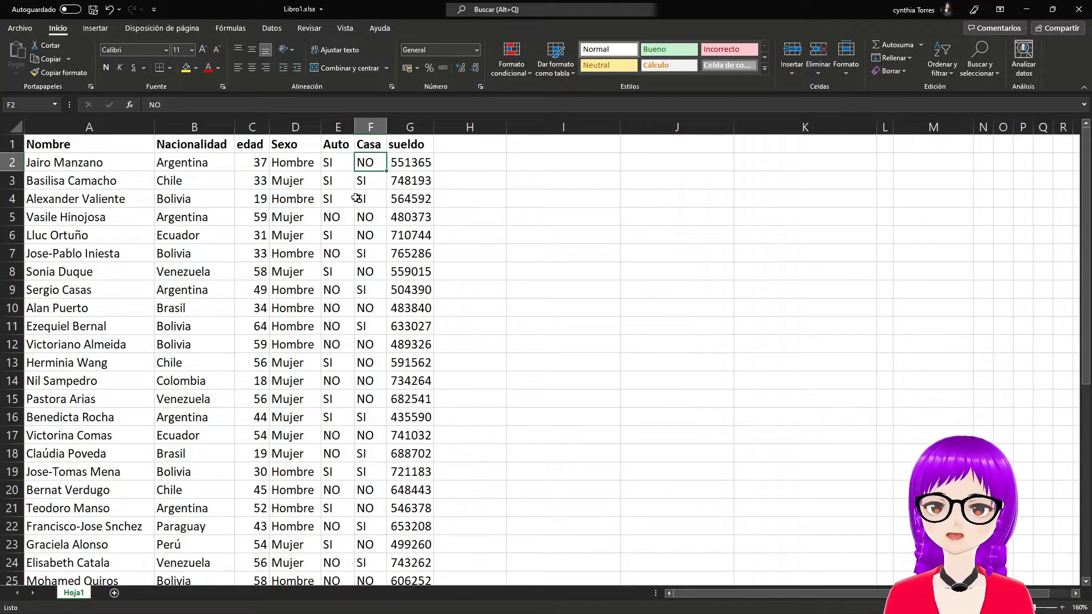
pyautogui.press('Right')
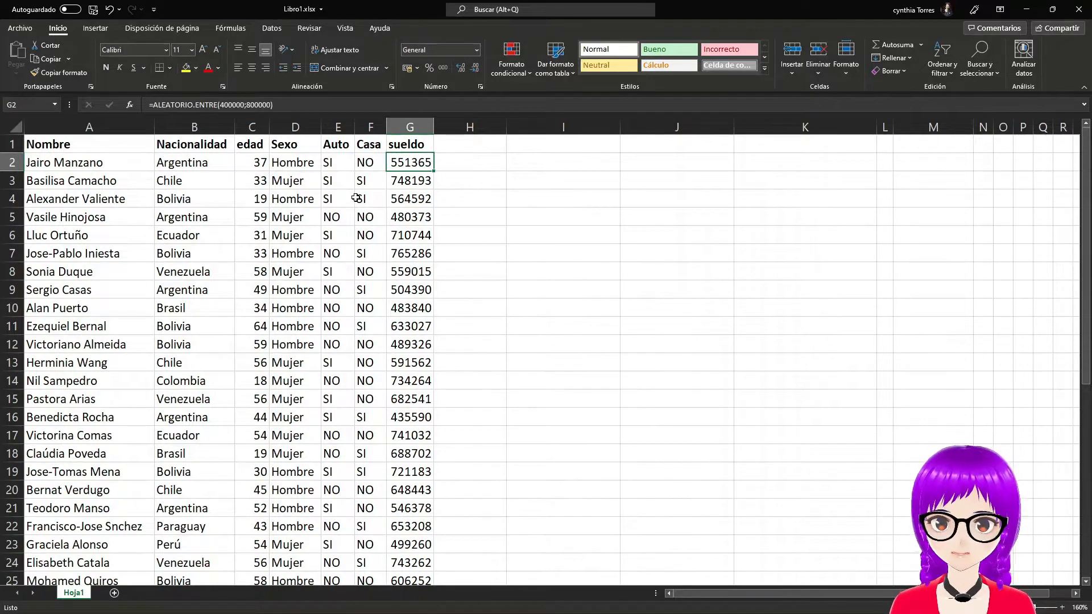
pyautogui.press('Left')
pyautogui.press('Left')
pyautogui.press('Left')
pyautogui.press('Left')
pyautogui.press('Left')
pyautogui.press('Left')
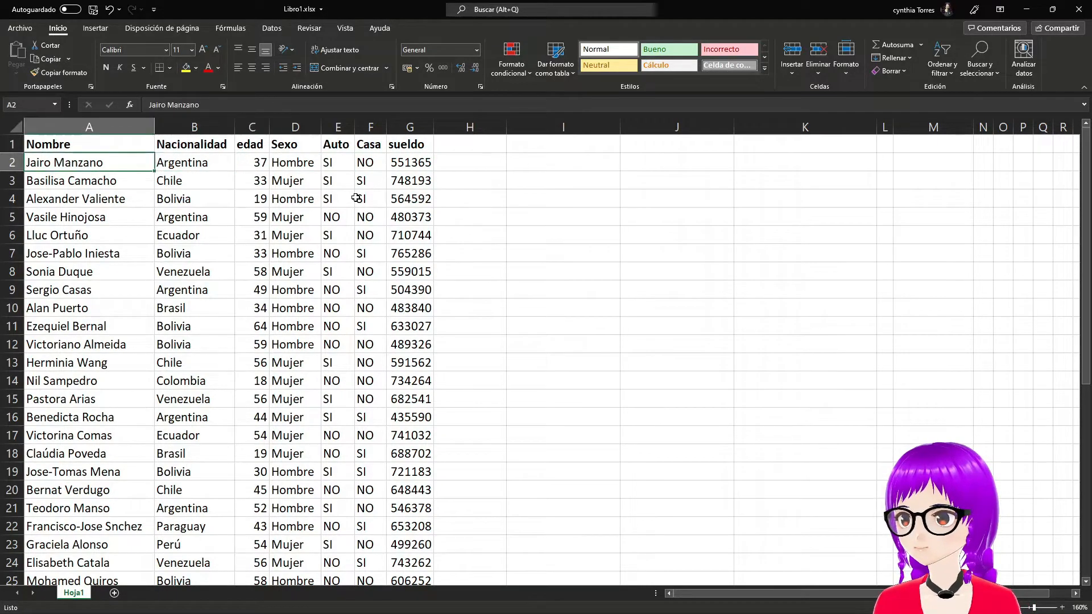
# - Insert a pivot table from the data range A1:G42, placed on the existing worksheet at Hoja1!I2
pyautogui.press('Up')
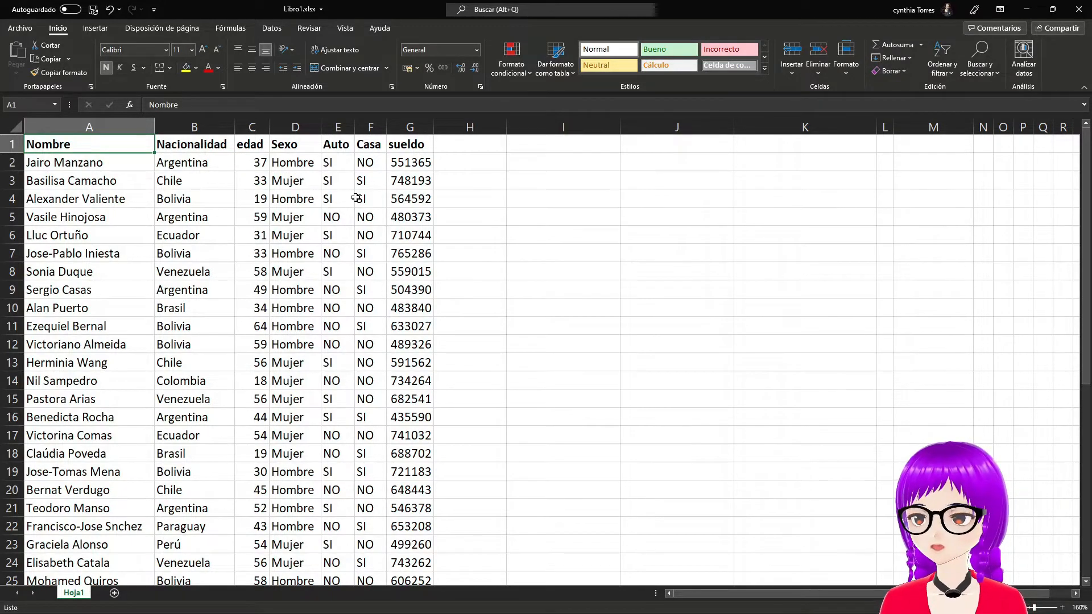
pyautogui.hotkey('ctrl', 'shift', 'Right')
pyautogui.hotkey('ctrl', 'shift', 'Down')
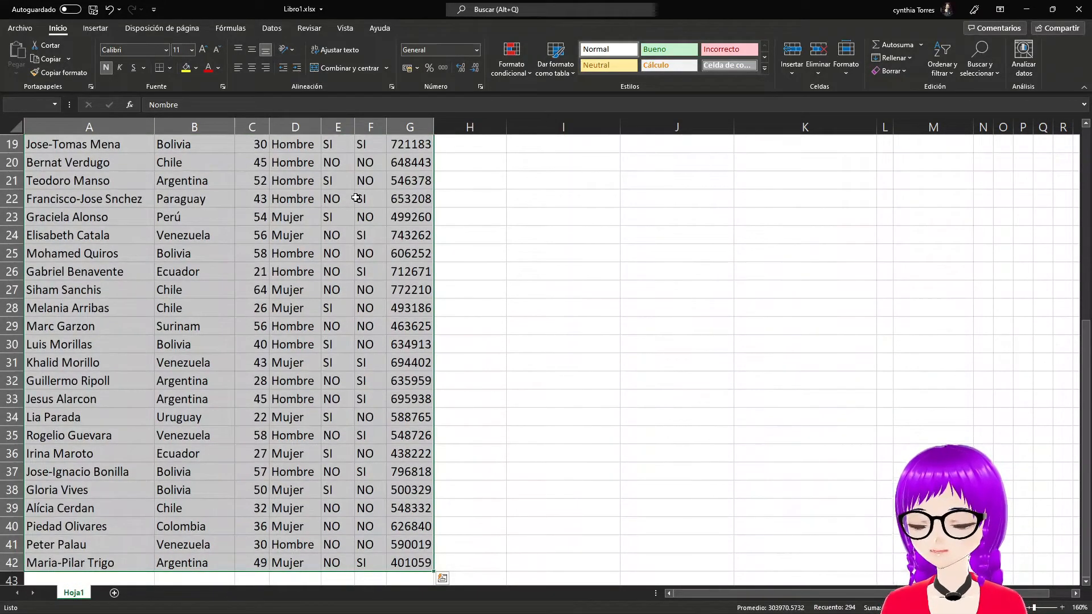
pyautogui.click(99, 33)
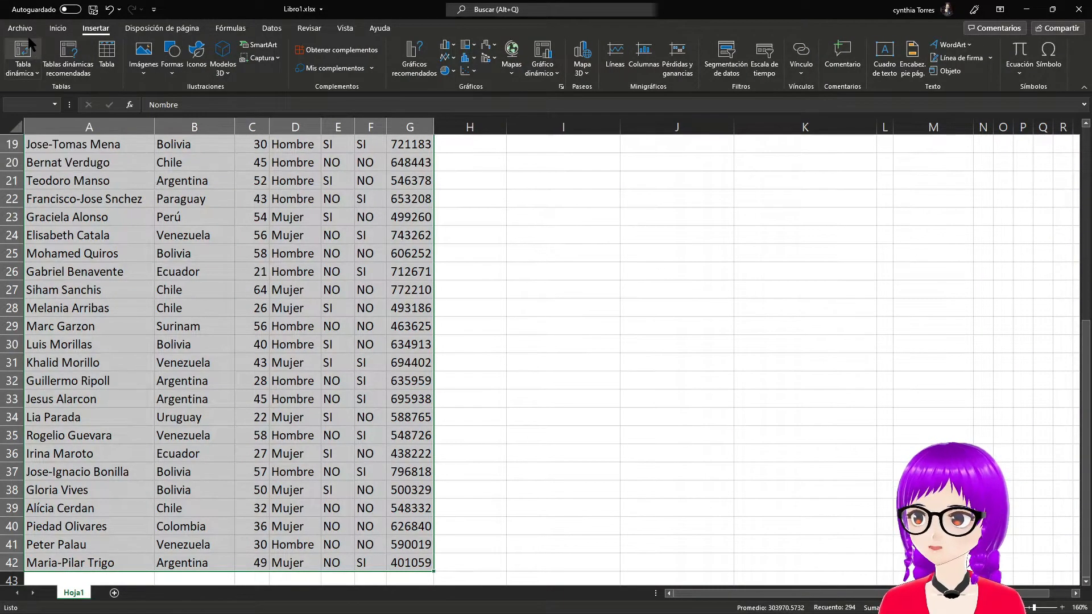
pyautogui.click(25, 48)
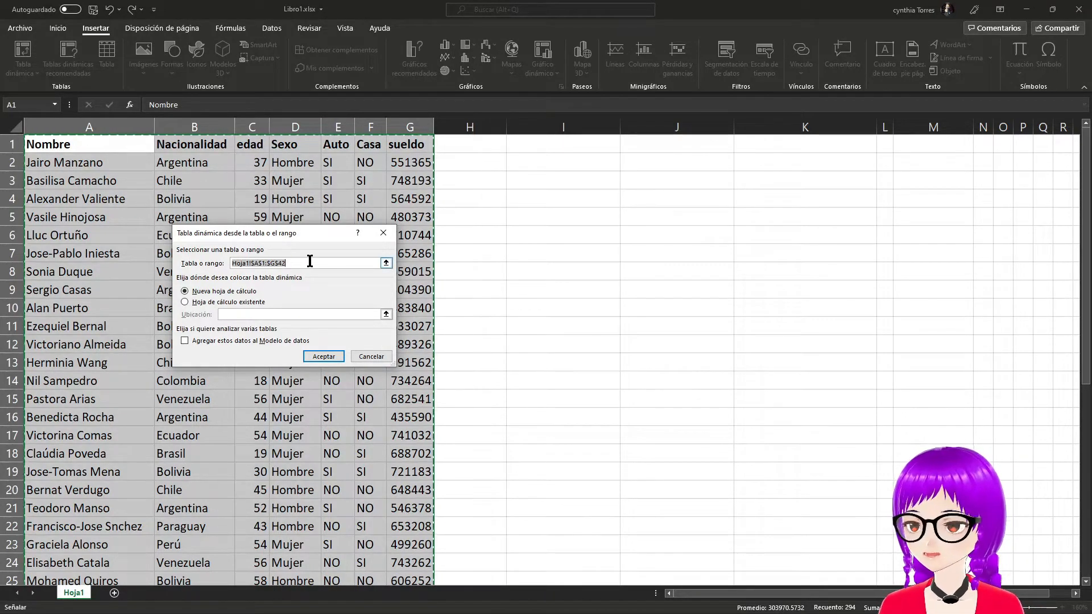
pyautogui.click(185, 302)
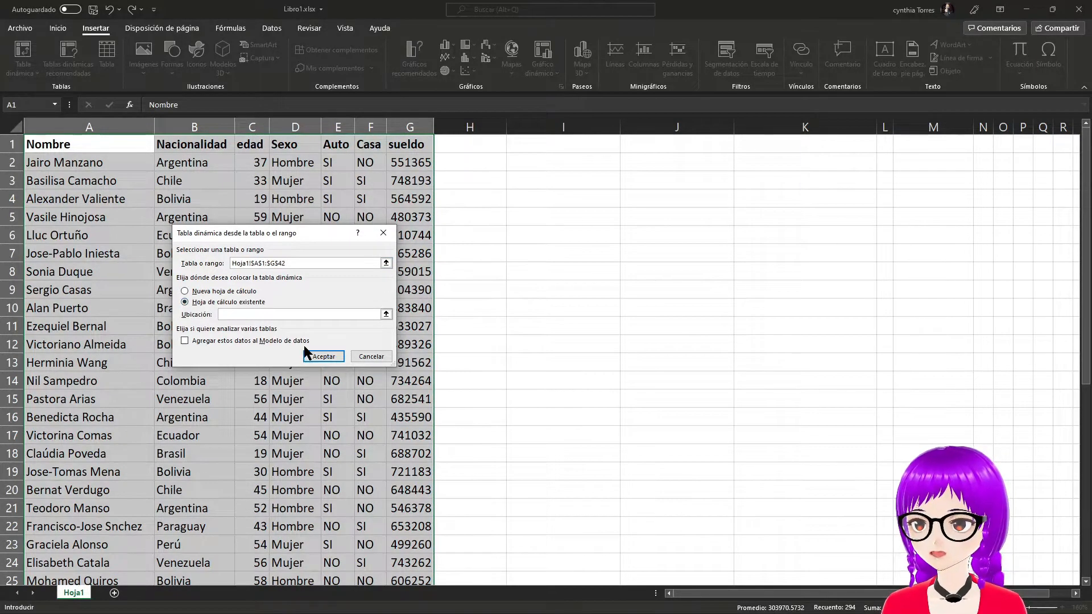
pyautogui.click(386, 314)
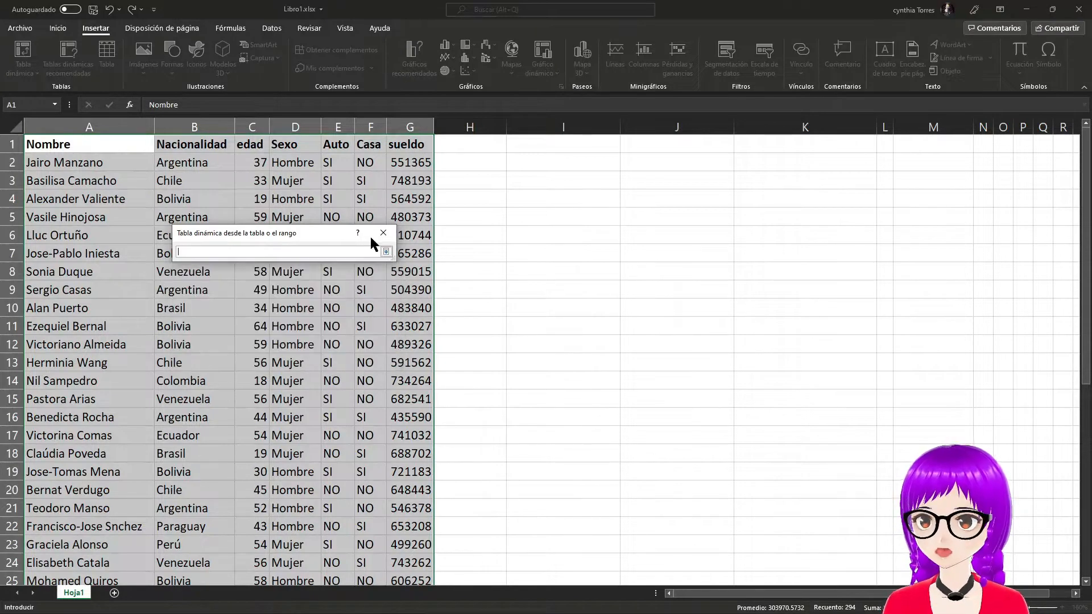
pyautogui.click(555, 162)
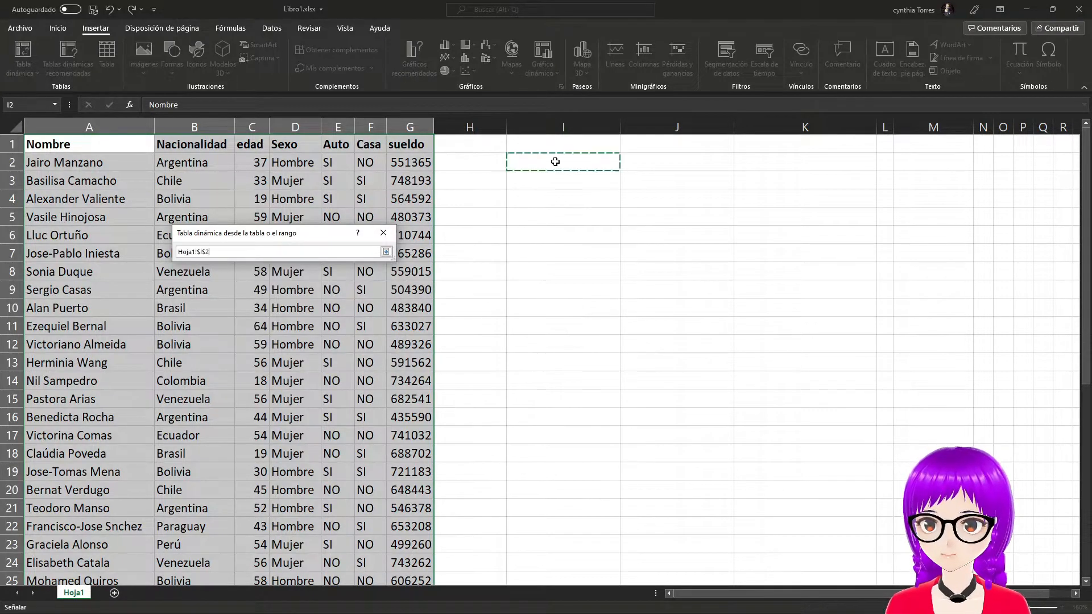
pyautogui.click(386, 251)
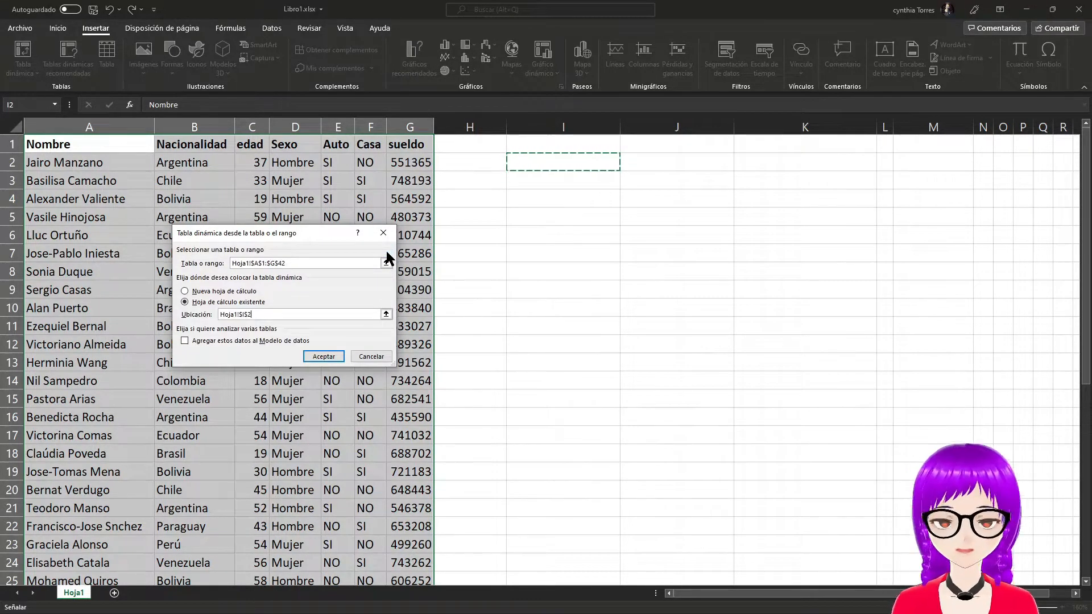
pyautogui.click(331, 356)
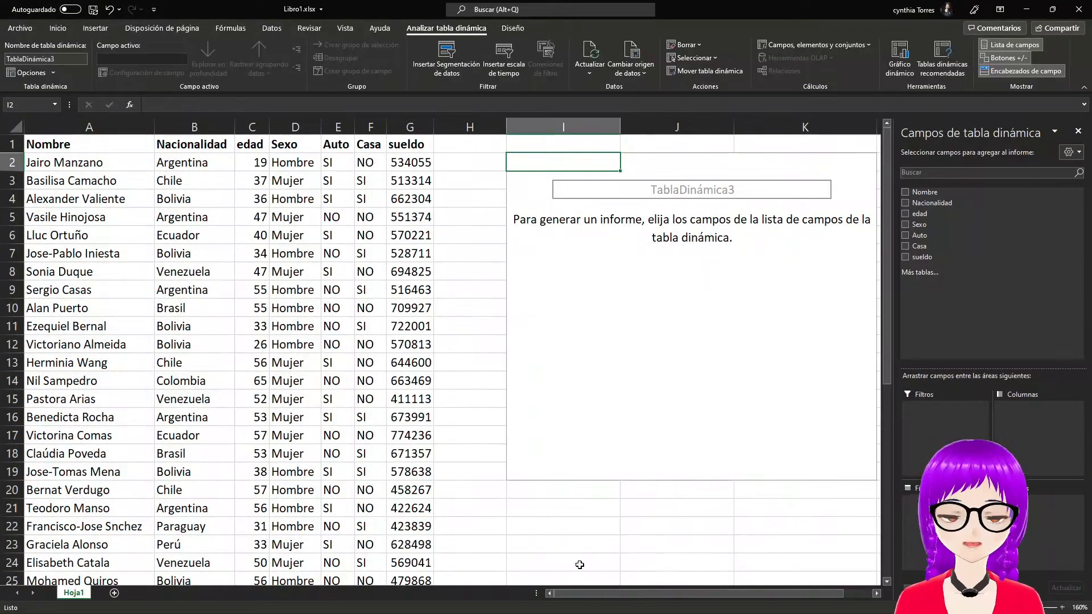
# - Lay out the pivot table with Nacionalidad as rows, Sexo as columns and the count of Nombre as values
pyautogui.moveTo(630, 594); pyautogui.dragTo(739, 602)
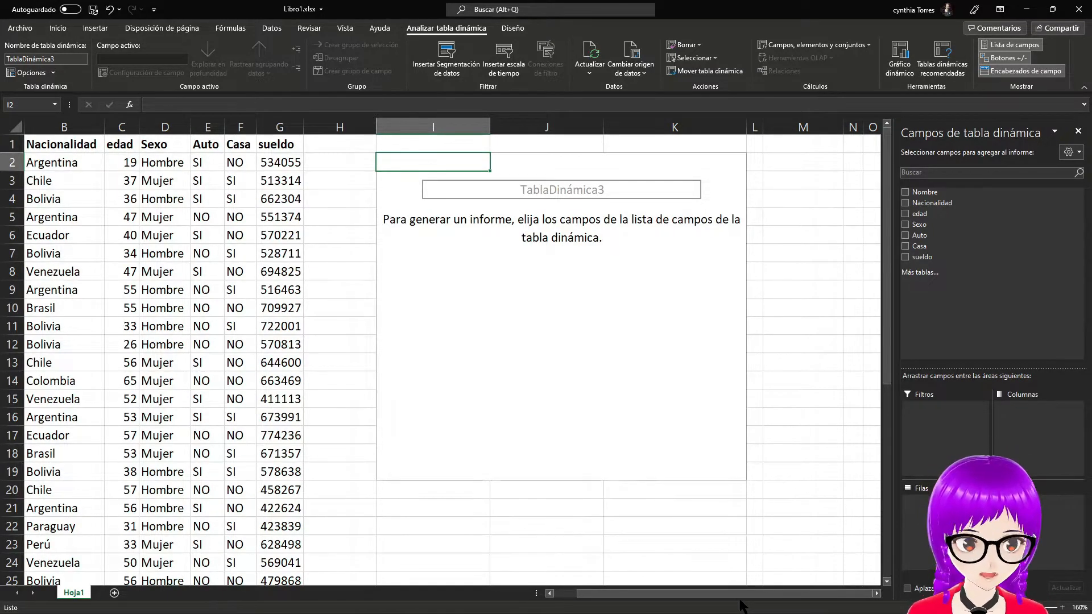
pyautogui.click(922, 204)
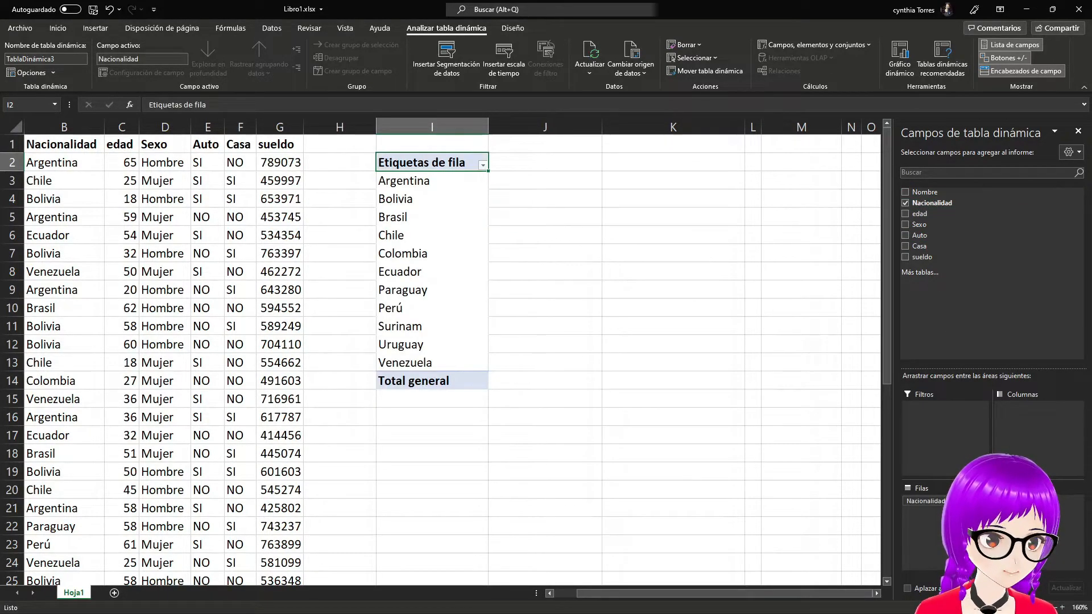
pyautogui.moveTo(919, 224); pyautogui.dragTo(1007, 442)
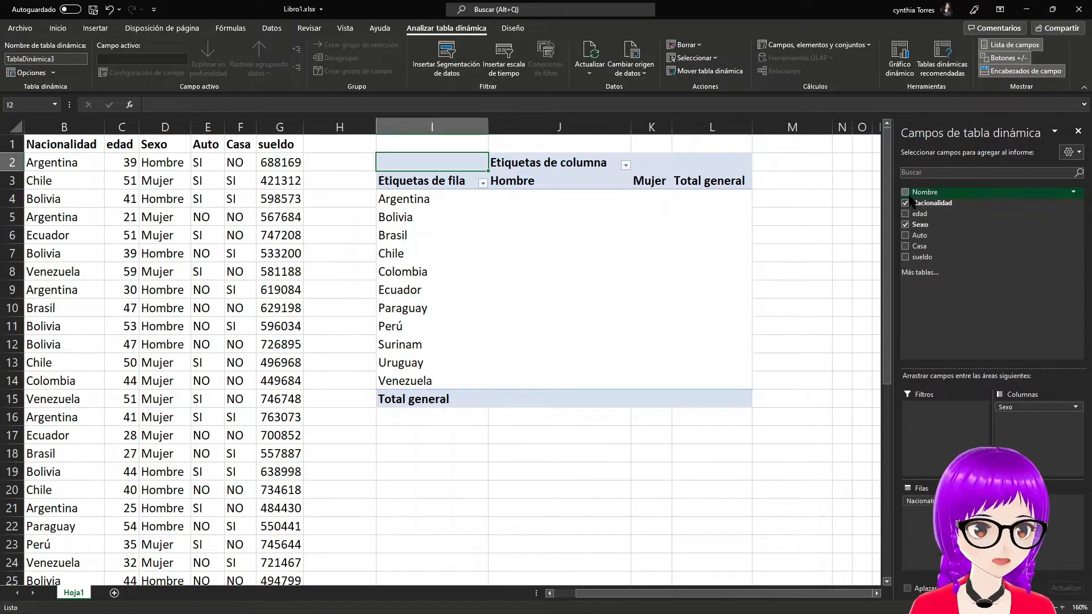
pyautogui.moveTo(925, 193); pyautogui.dragTo(1076, 498)
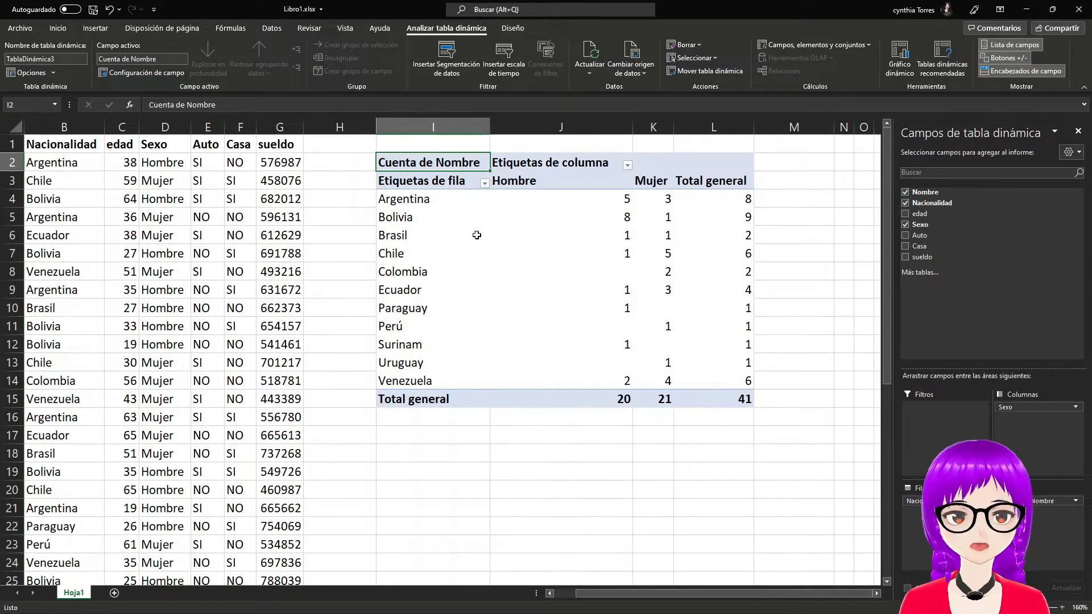
# - Examine the pivot table's Hombre, Mujer and Total general counts for Argentina and Bolivia
pyautogui.moveTo(420, 160); pyautogui.dragTo(741, 394)
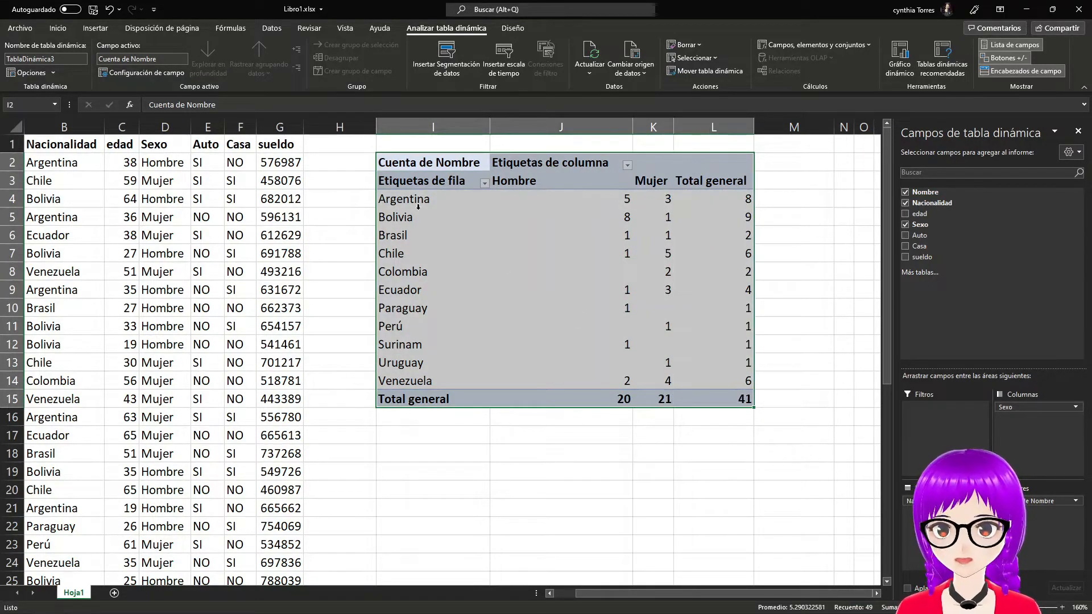
pyautogui.click(421, 206)
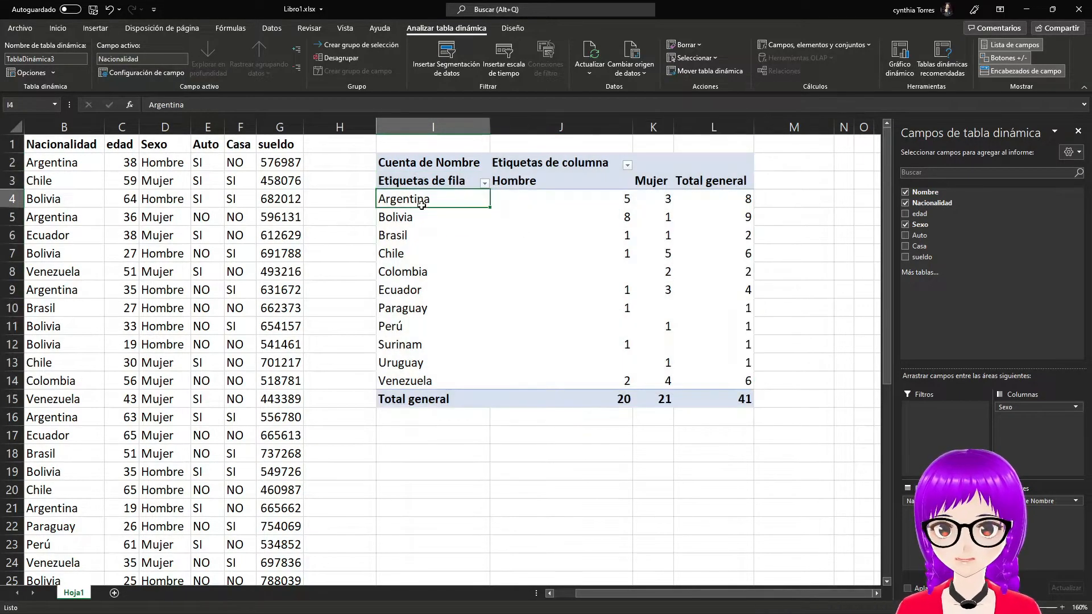
pyautogui.click(555, 199)
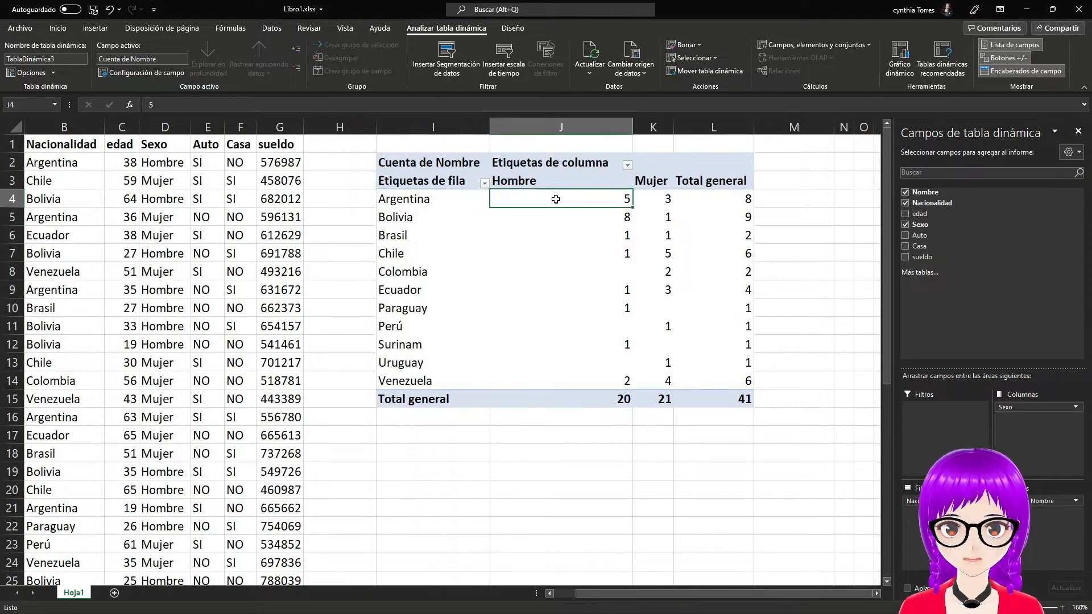
pyautogui.click(665, 200)
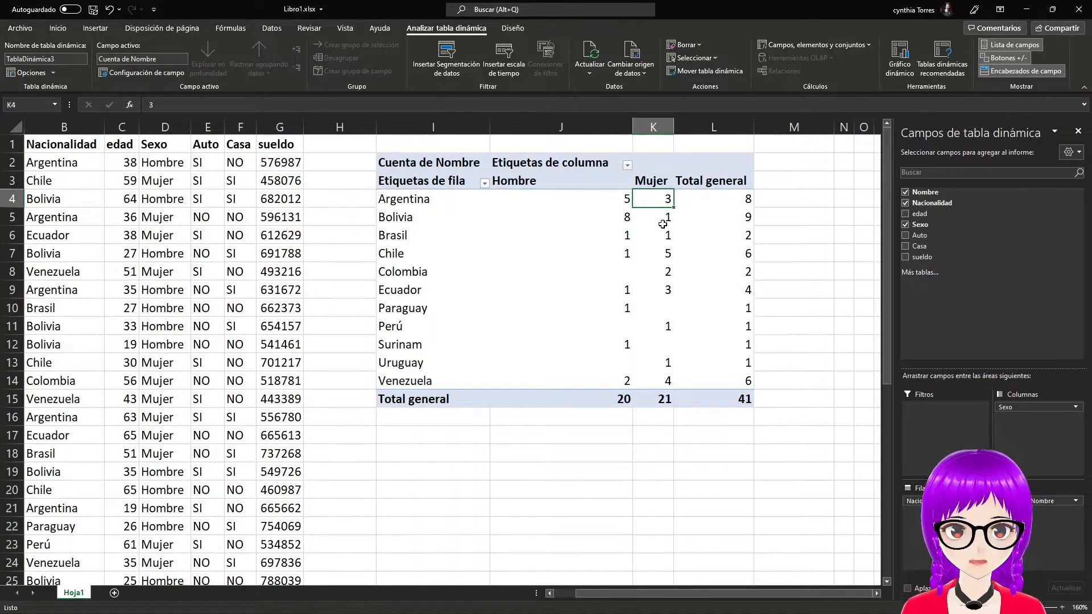
pyautogui.click(726, 201)
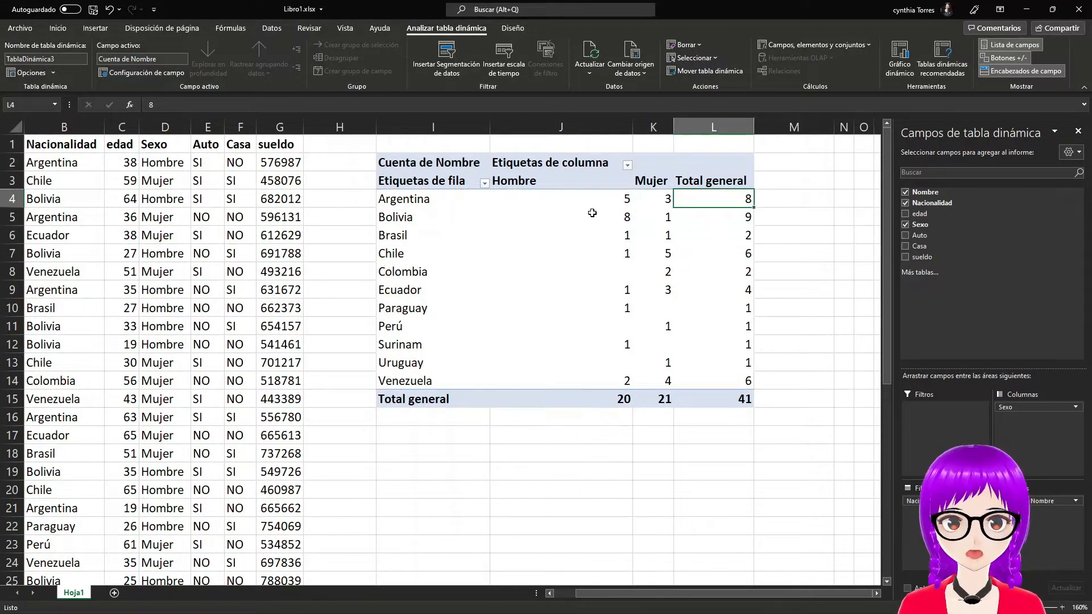
pyautogui.click(591, 219)
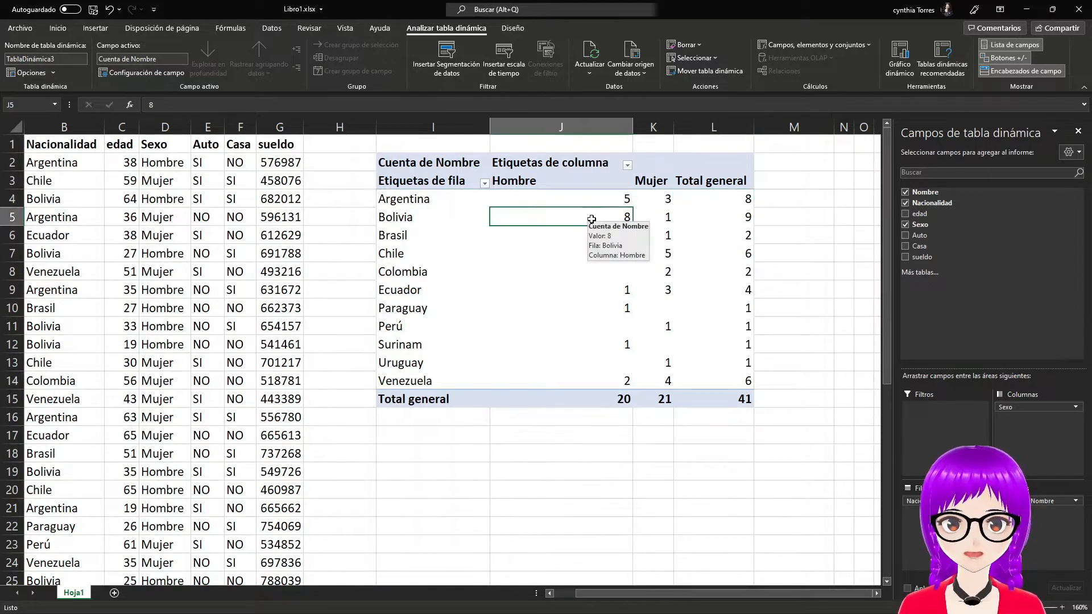
pyautogui.click(657, 219)
pyautogui.click(735, 218)
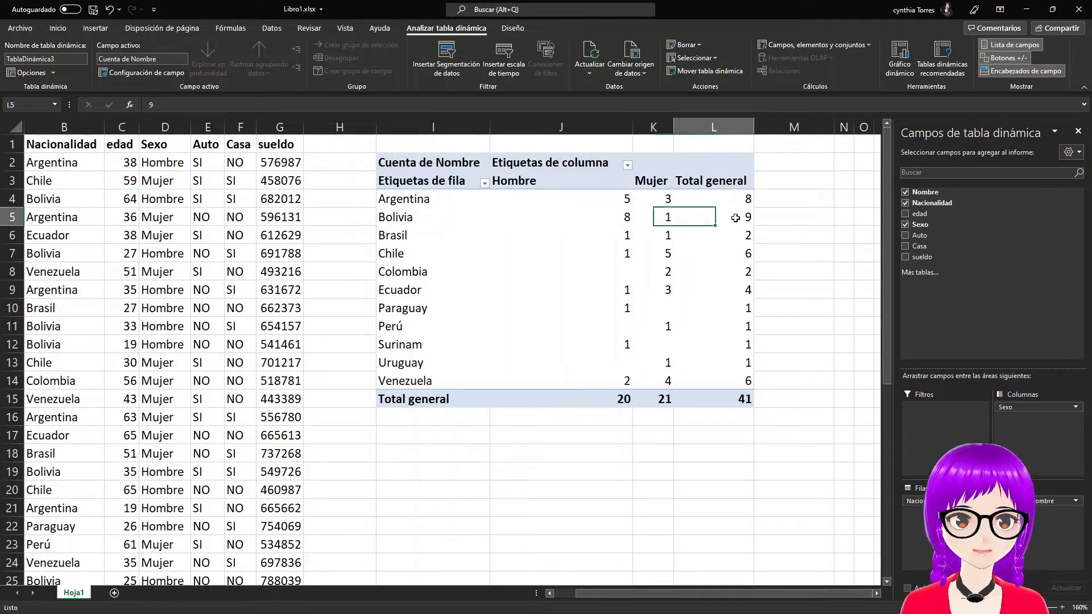
# - Examine the pivot table's Brasil counts and grand total, and check them against the last record of the source data
pyautogui.click(614, 238)
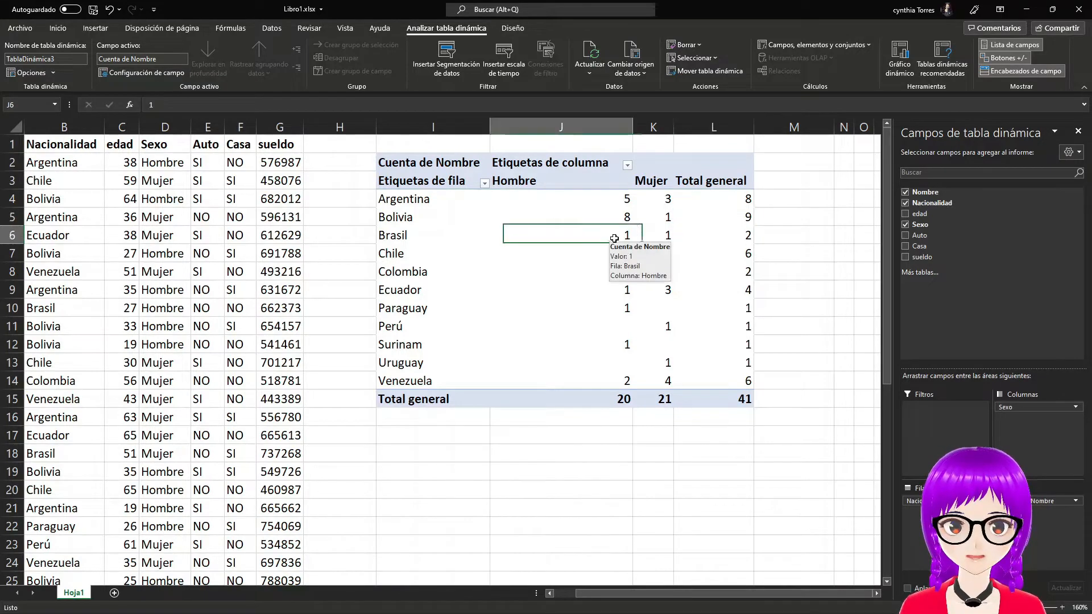
pyautogui.click(651, 237)
pyautogui.click(739, 238)
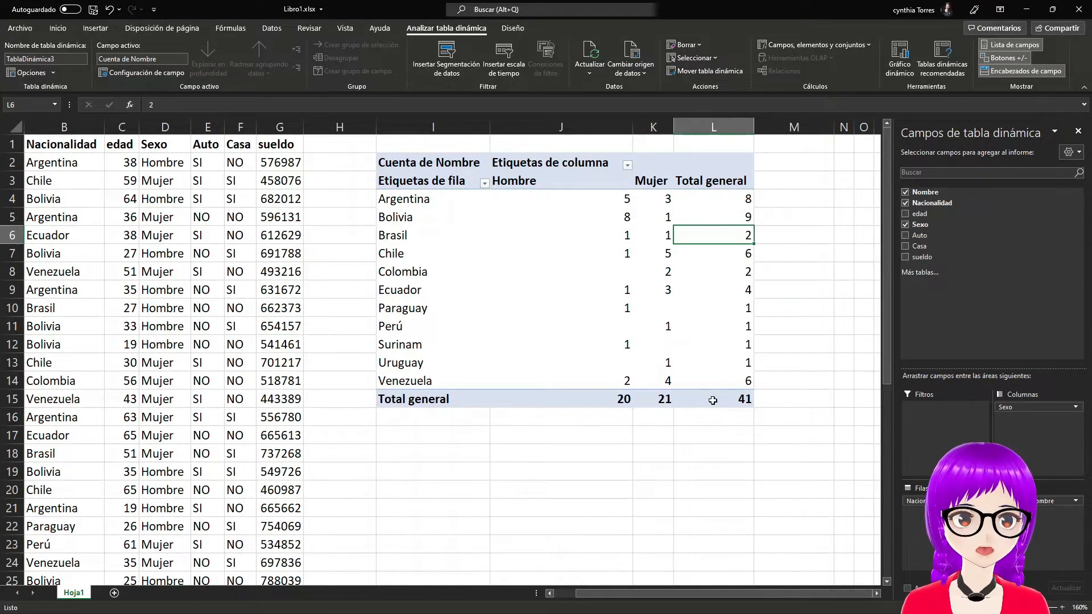
pyautogui.click(734, 401)
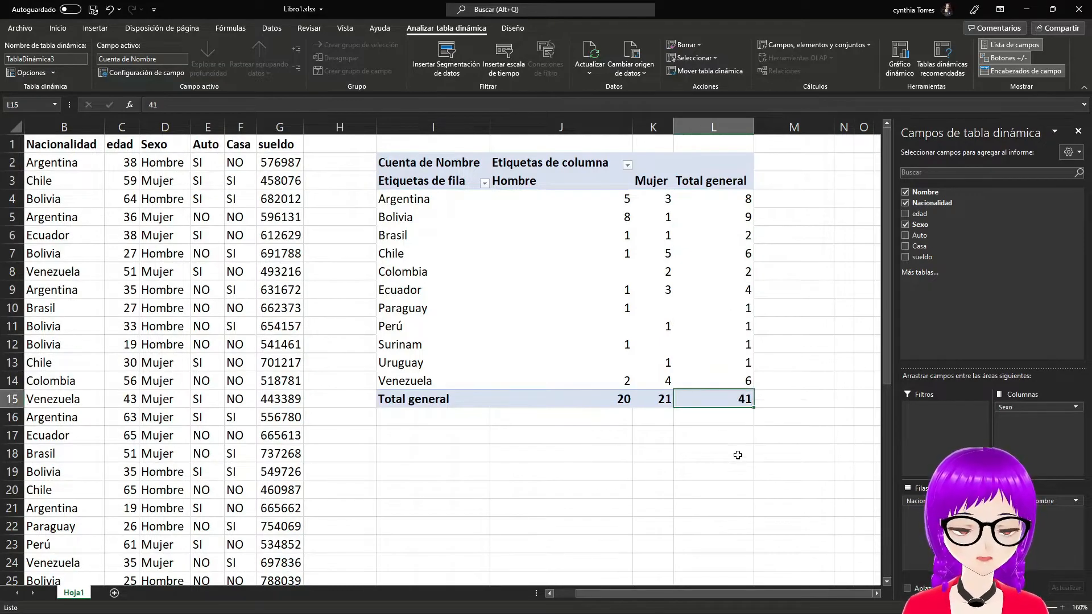
pyautogui.press('Home')
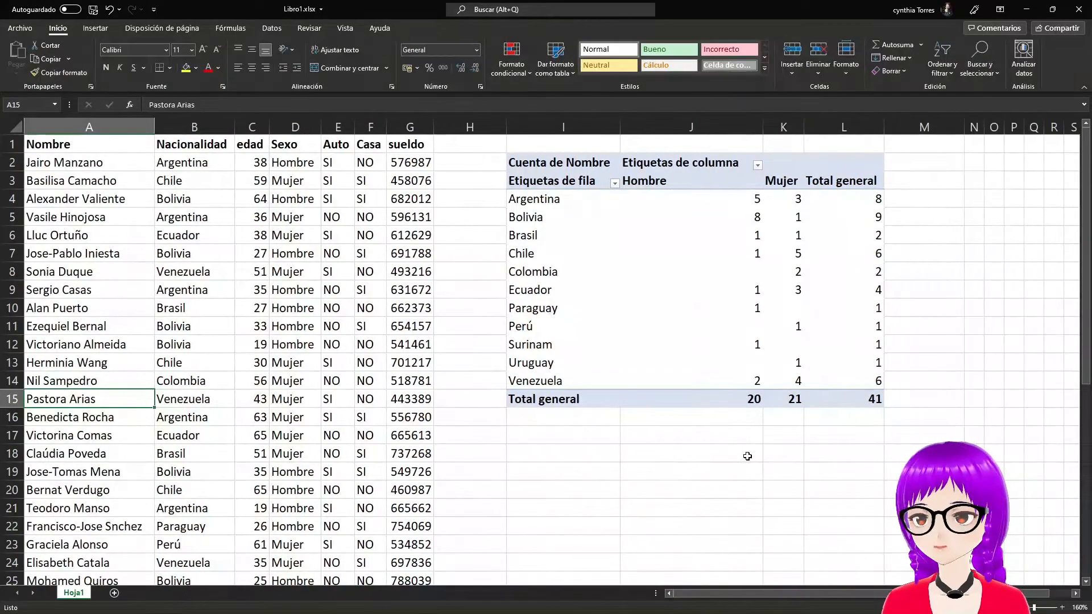
pyautogui.hotkey('ctrl', 'Down')
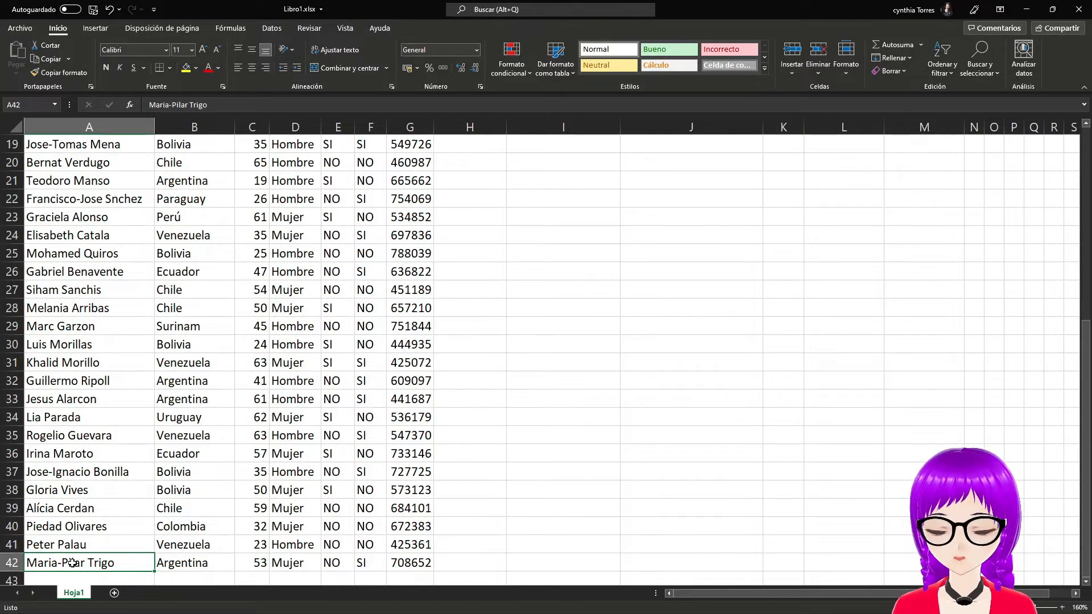
pyautogui.hotkey('ctrl', 'Up')
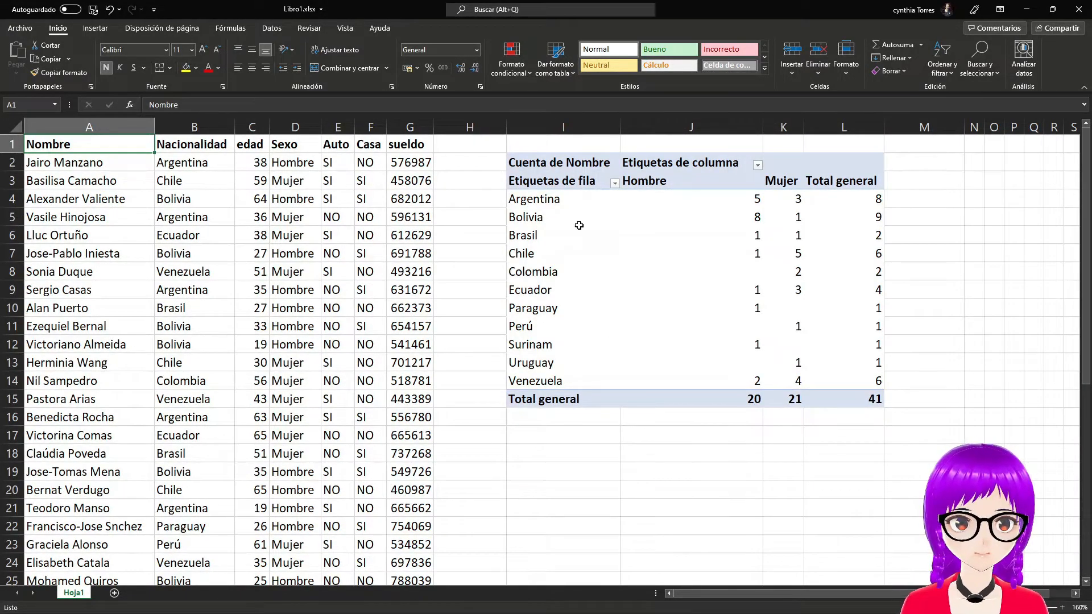
# - Remove the Sexo, Nombre and Nacionalidad fields from the pivot table, leaving its layout empty
pyautogui.click(623, 236)
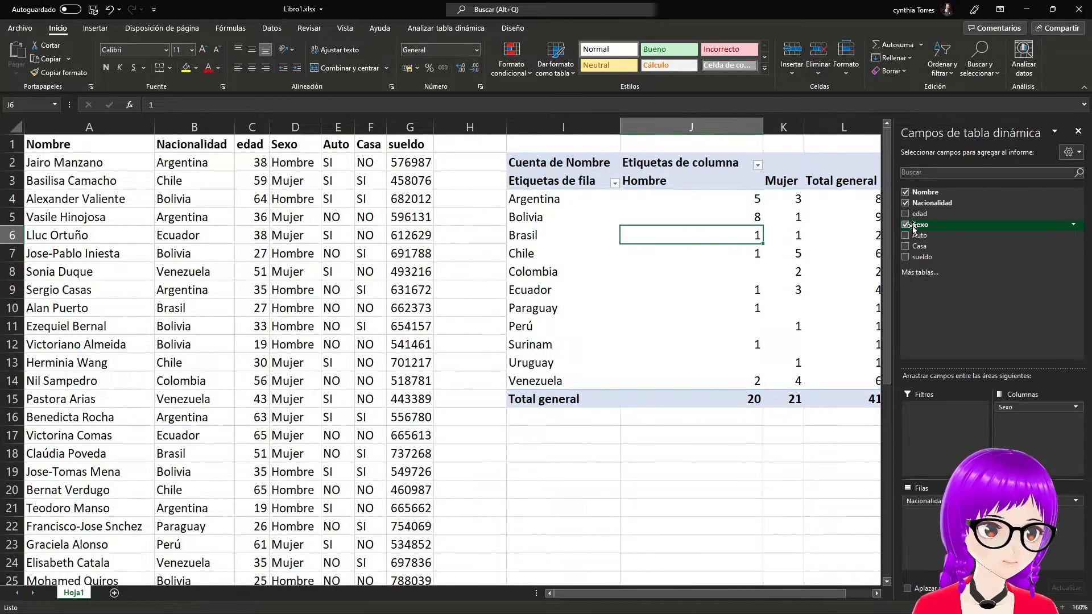
pyautogui.click(933, 228)
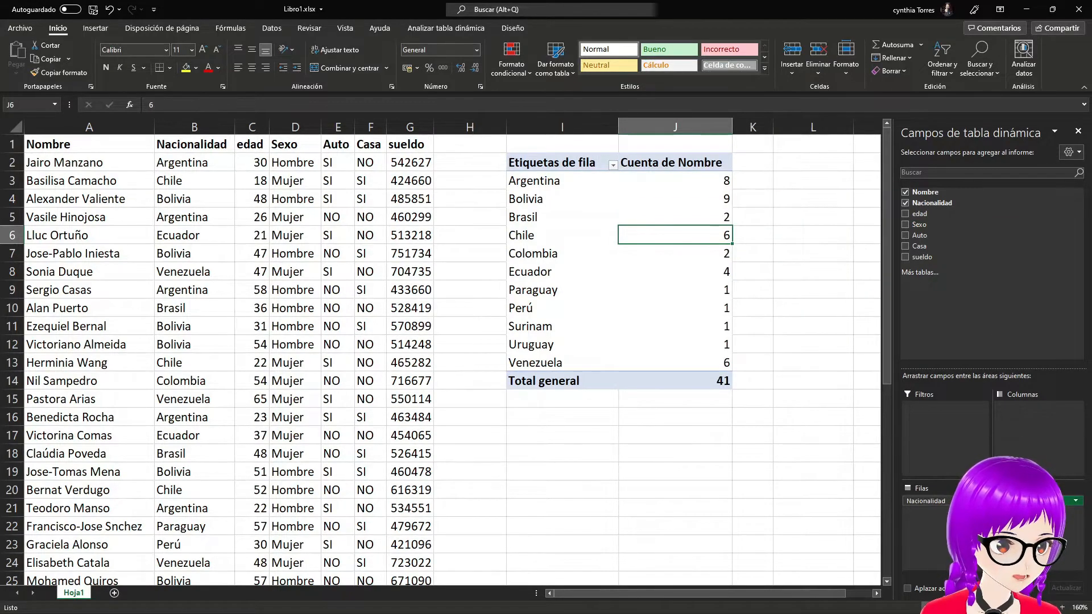
pyautogui.moveTo(1023, 501); pyautogui.dragTo(990, 335)
pyautogui.moveTo(945, 499); pyautogui.dragTo(965, 295)
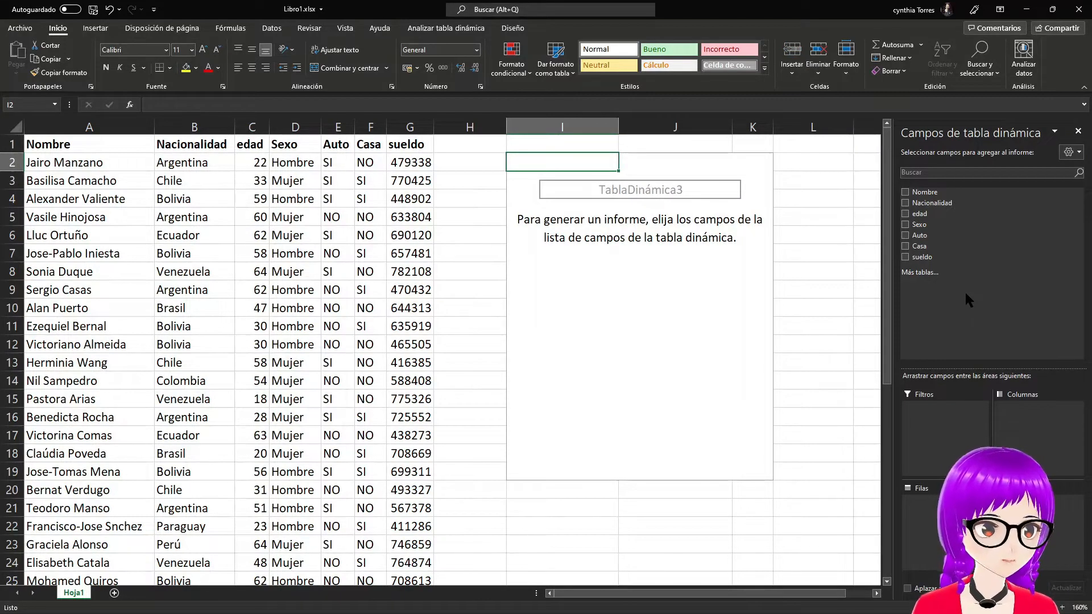
# - Lay out the pivot table with Auto as rows, Casa as columns and the count of Nombre as values
pyautogui.click(934, 236)
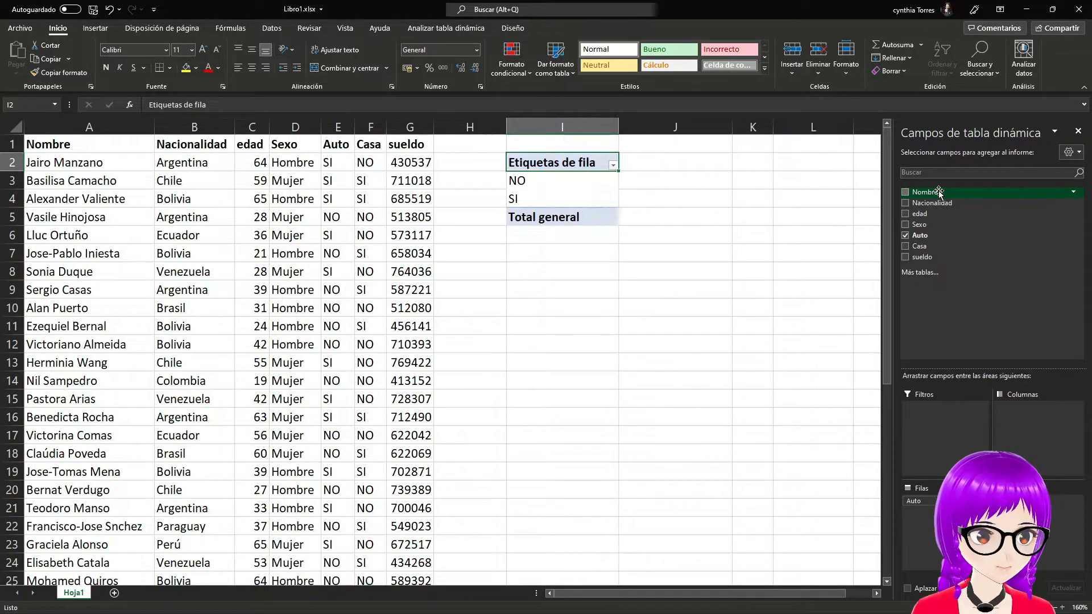
pyautogui.moveTo(933, 247); pyautogui.dragTo(1026, 420)
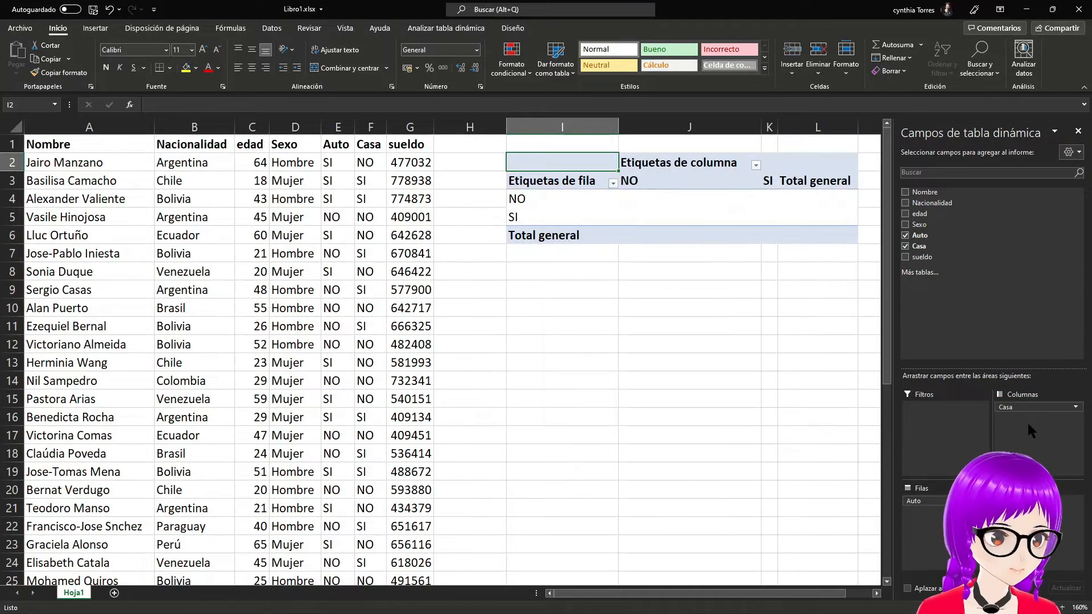
pyautogui.click(939, 194)
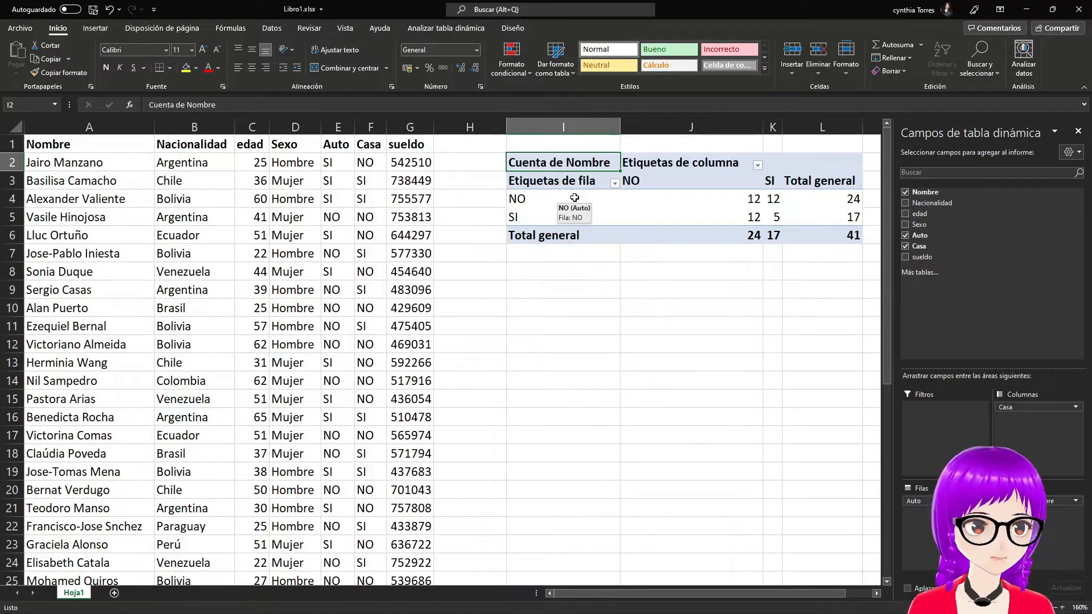
# - Rename the pivot table's column labels heading as Casa and its row labels heading as Auto
pyautogui.click(695, 162)
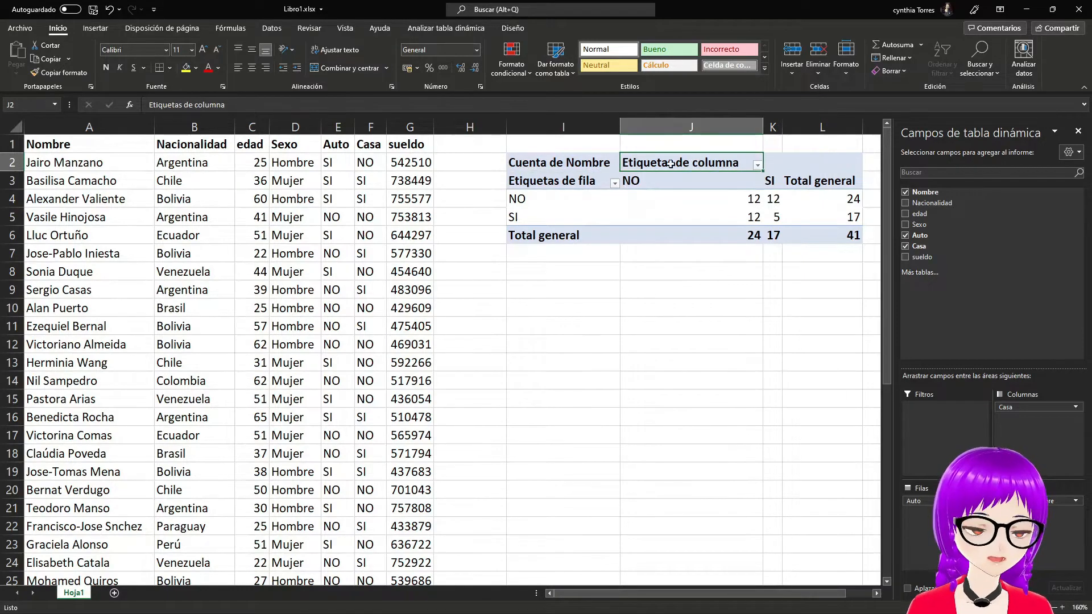
pyautogui.doubleClick(703, 165)
pyautogui.moveTo(751, 163); pyautogui.dragTo(575, 146)
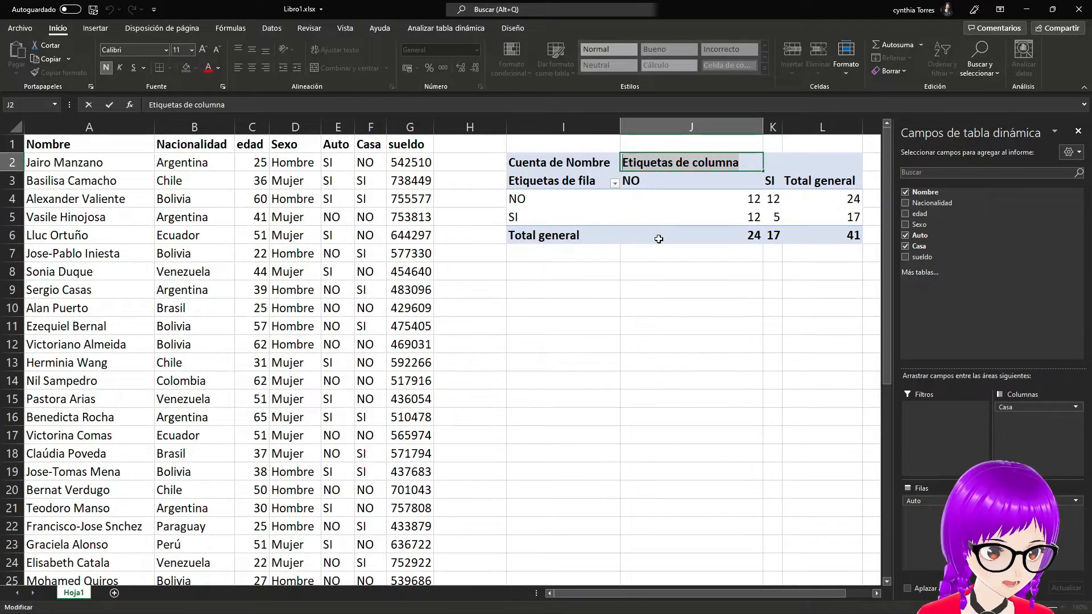
pyautogui.write('Casa')
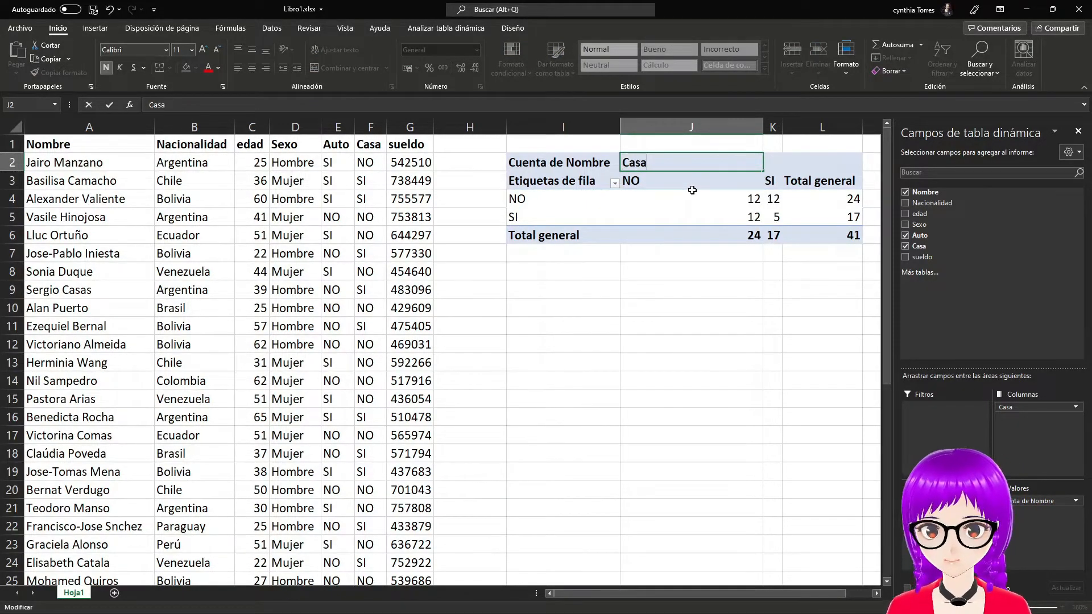
pyautogui.press('Return')
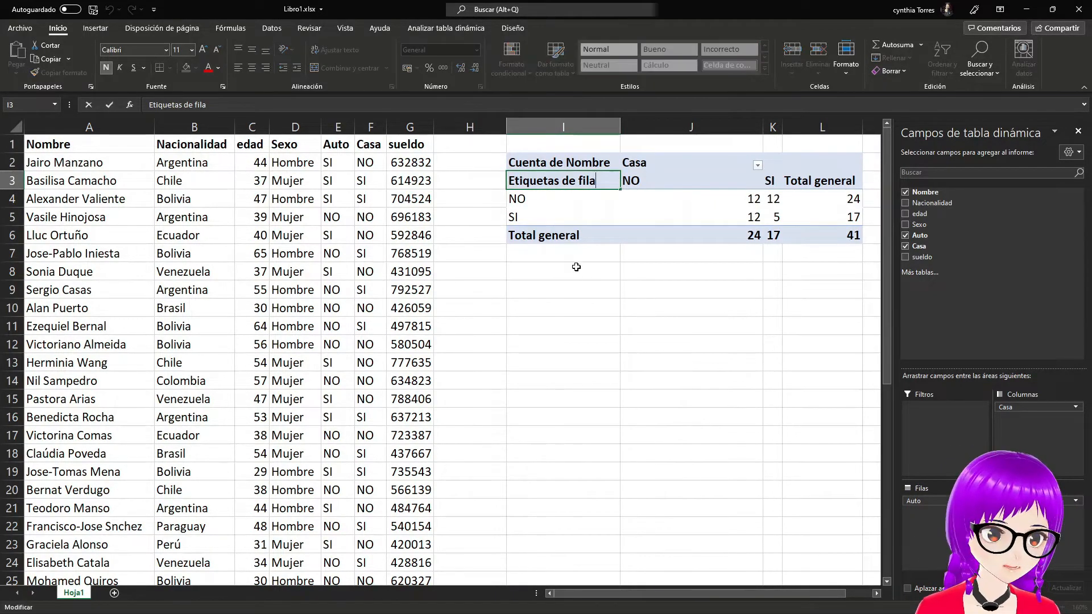
pyautogui.doubleClick(538, 181)
pyautogui.hotkey('shift', 'Home')
pyautogui.write('Auto')
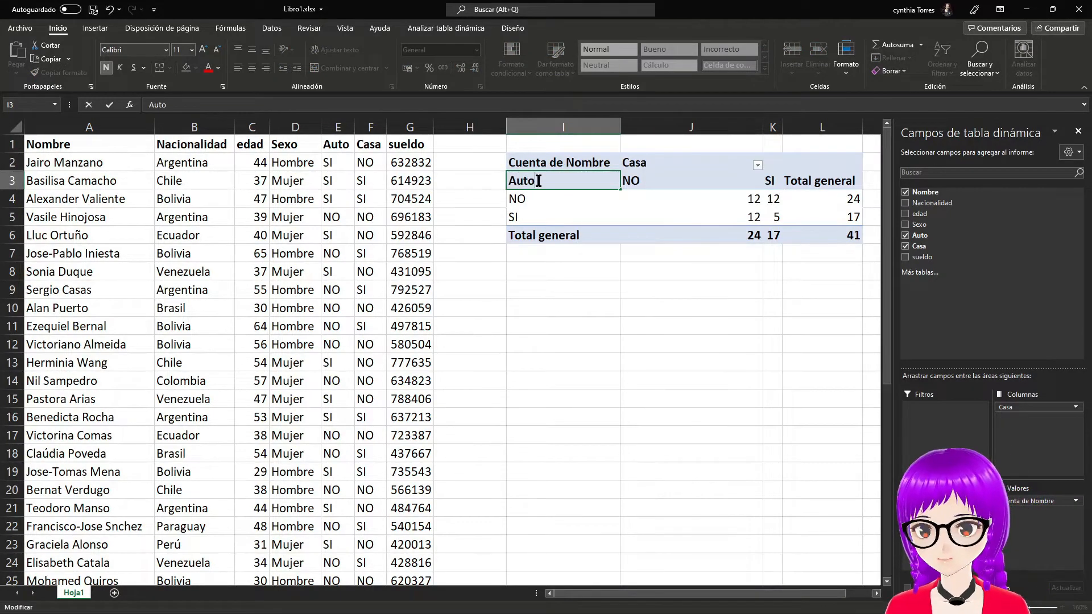
pyautogui.press('Return')
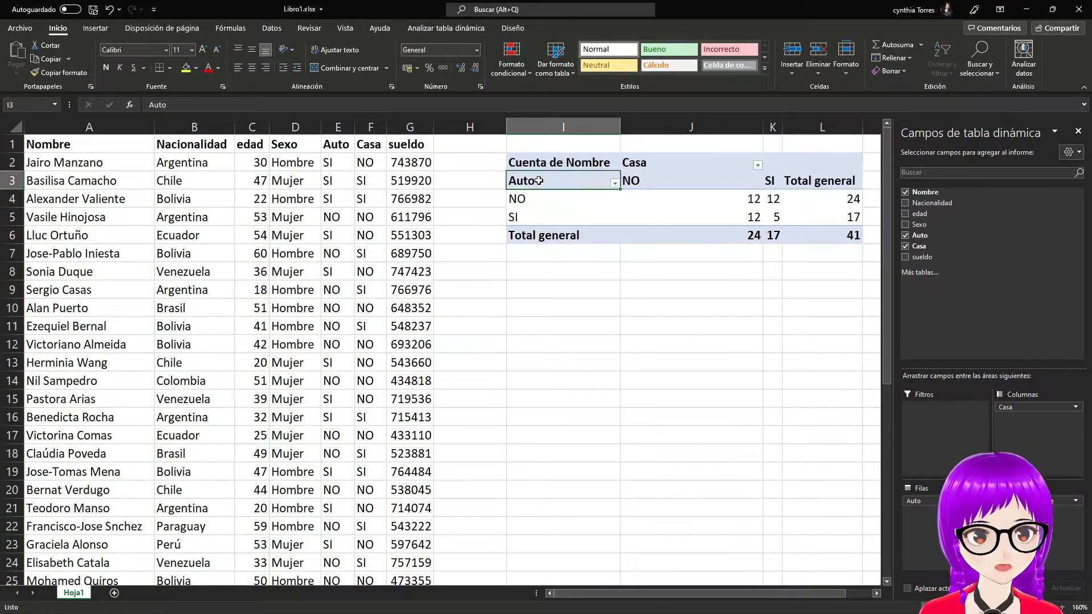
# - Examine the pivot table's counts for each Auto and Casa combination, plus the row and column totals
pyautogui.press('Right')
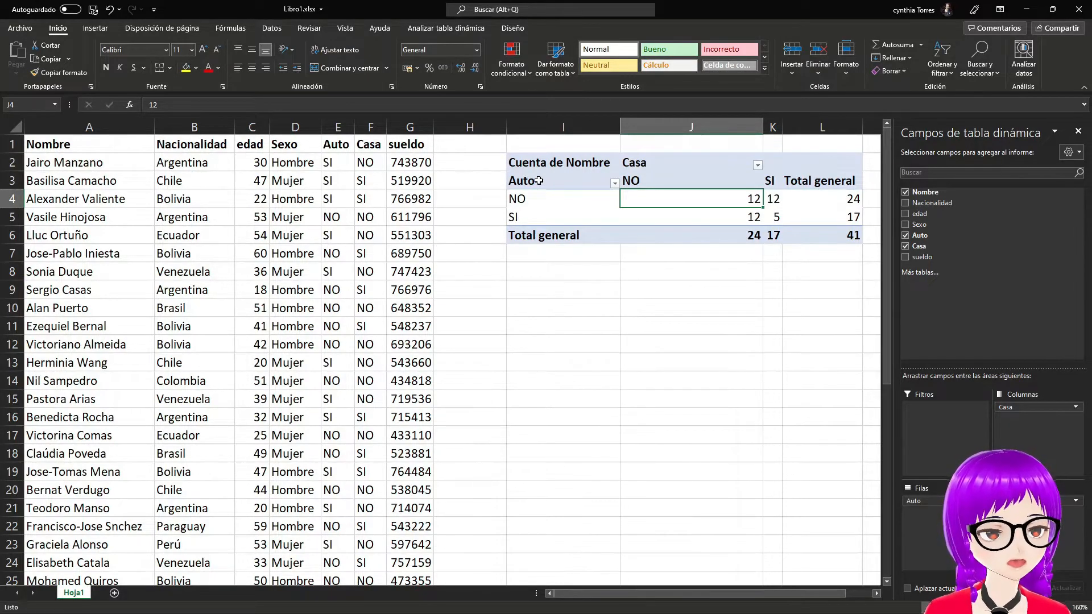
pyautogui.press('Right')
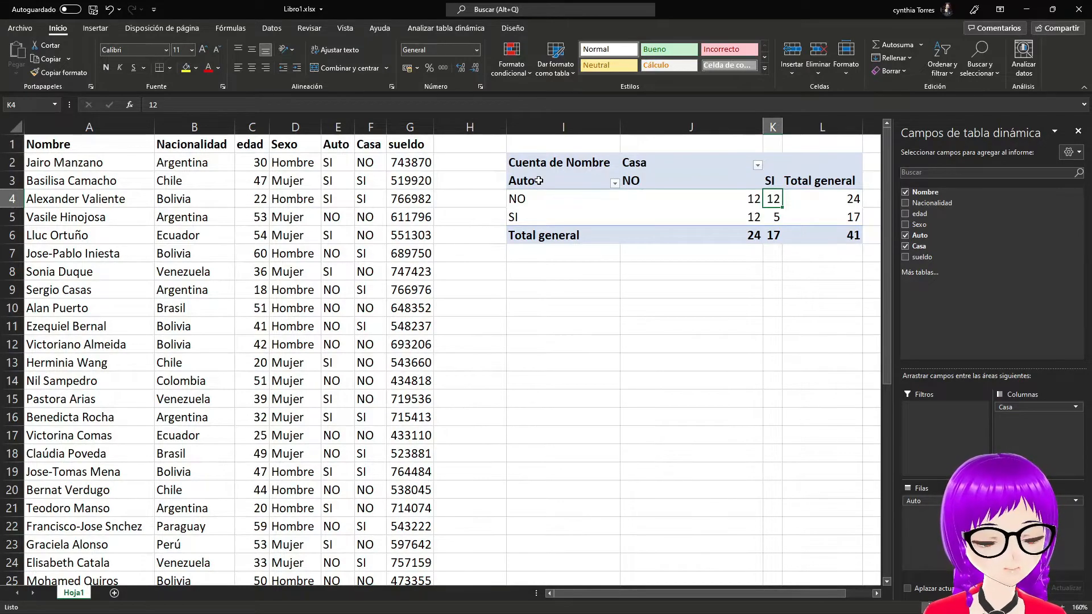
pyautogui.press('Left')
pyautogui.press('Down')
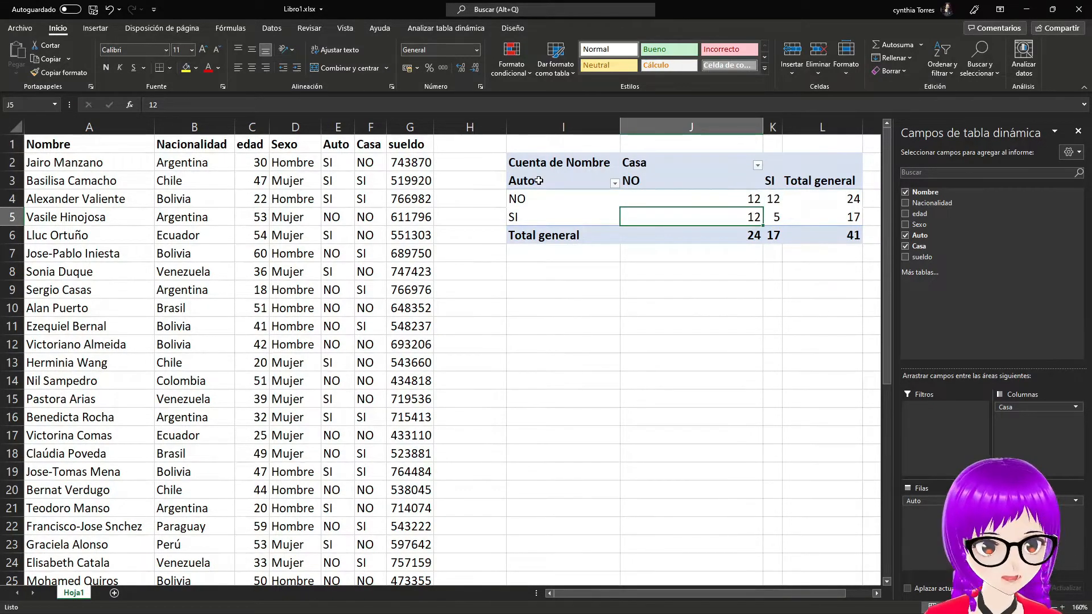
pyautogui.press('Right')
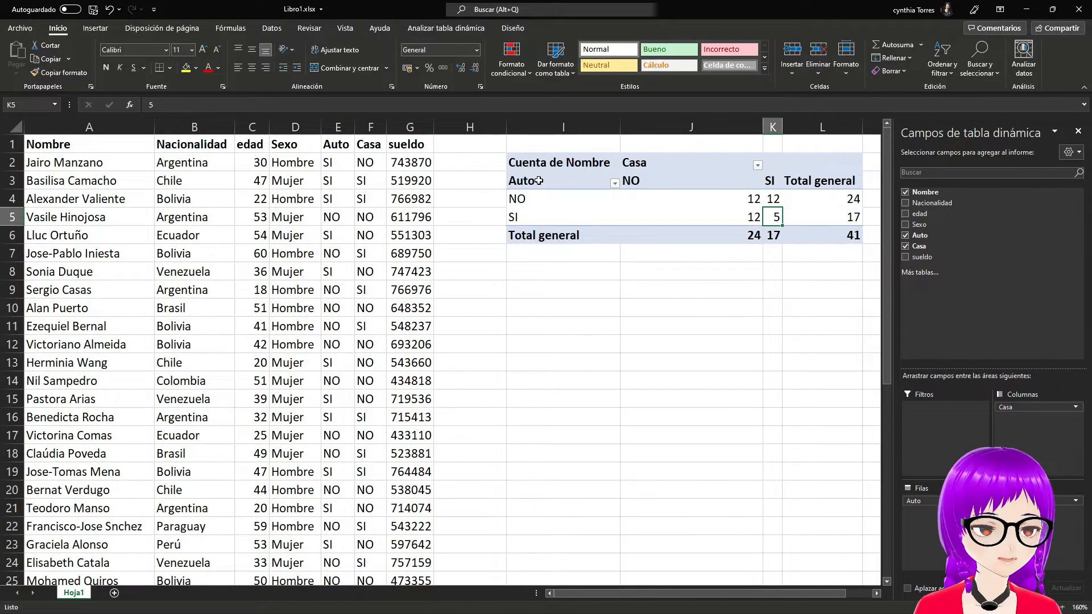
pyautogui.press('Right')
pyautogui.press('Up')
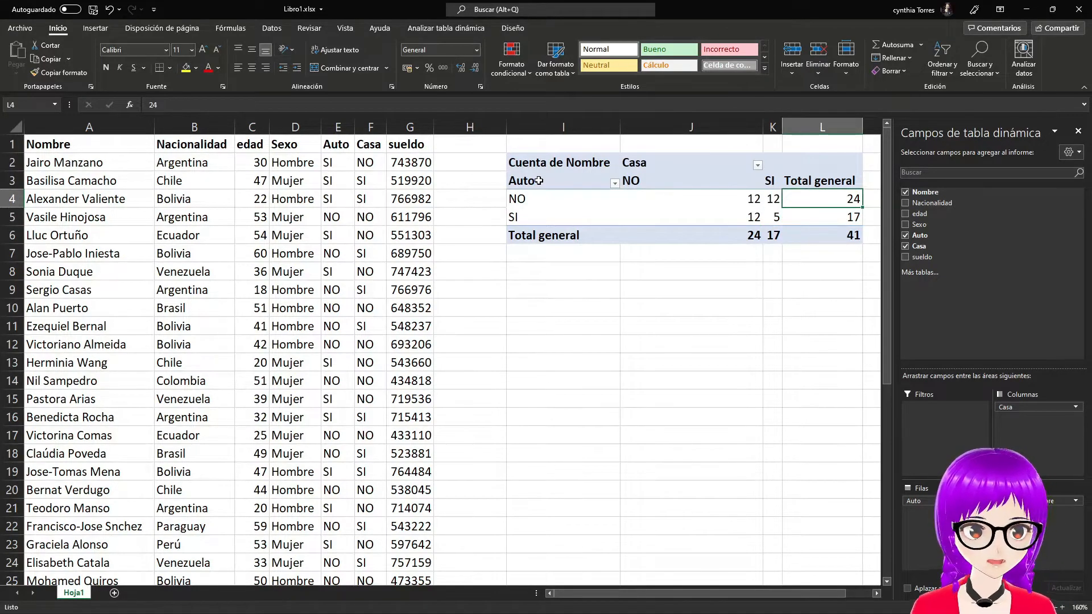
pyautogui.hotkey('shift', 'Down')
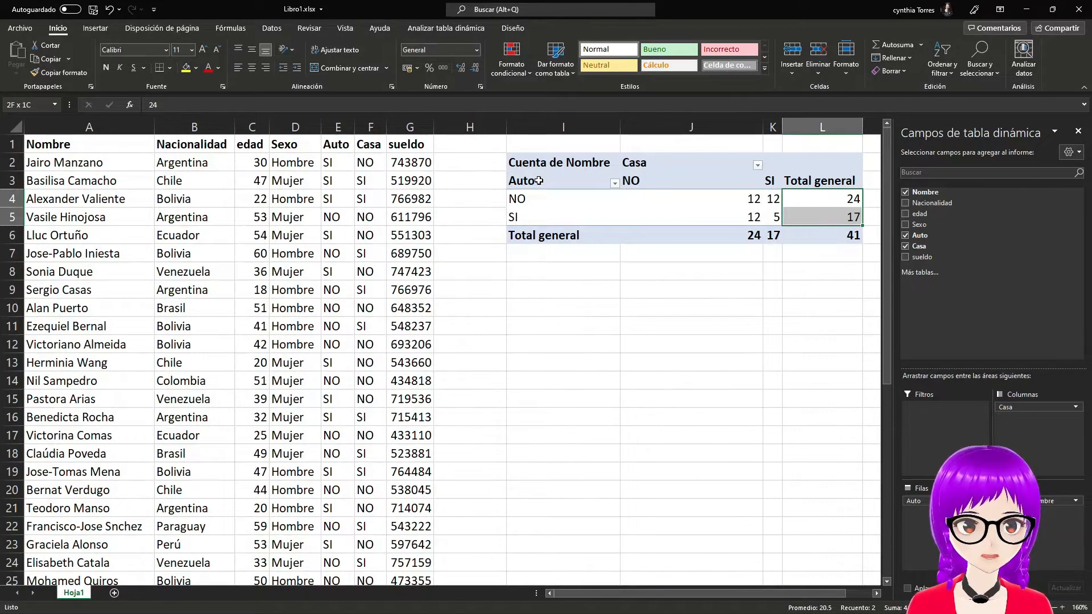
pyautogui.press('Down')
pyautogui.press('Left')
pyautogui.press('Left')
pyautogui.press('Down')
pyautogui.hotkey('shift', 'Right')
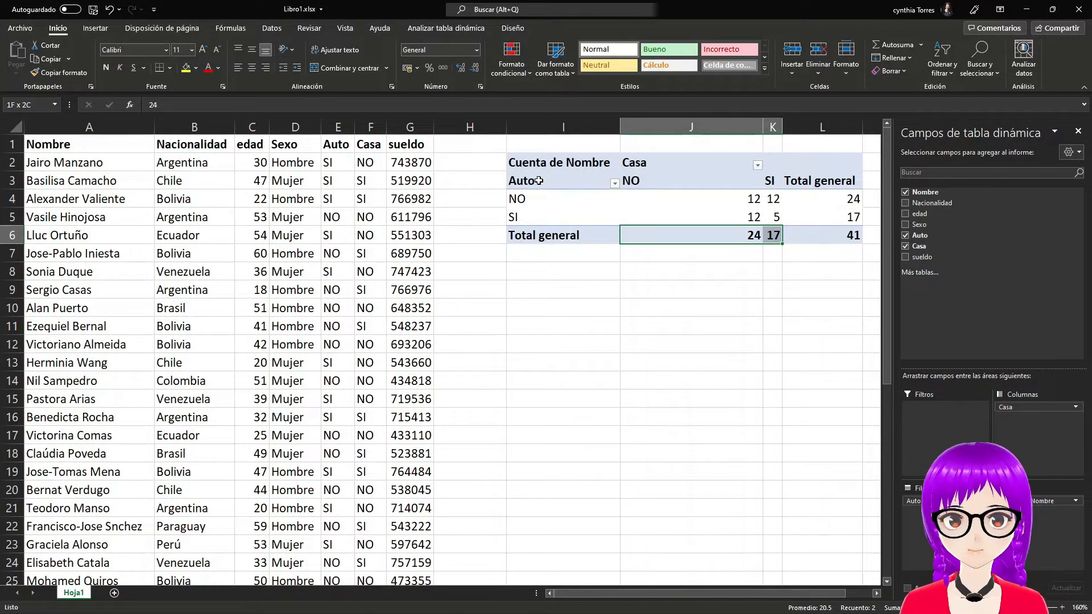
# - Insert a slicer for Nacionalidad and place it in the empty area to the right of the pivot table
pyautogui.click(692, 202)
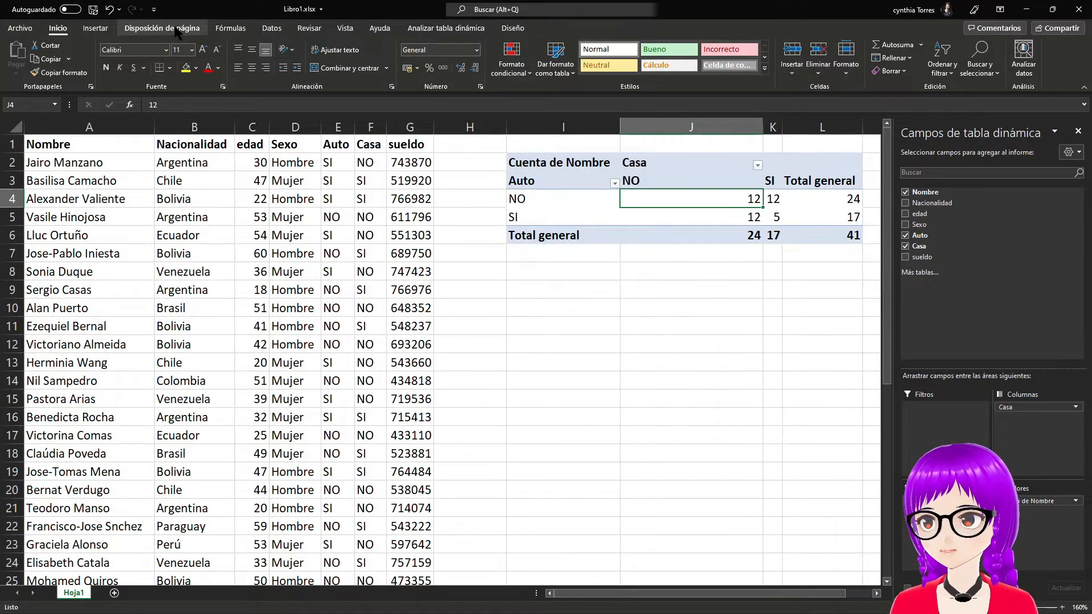
pyautogui.click(453, 30)
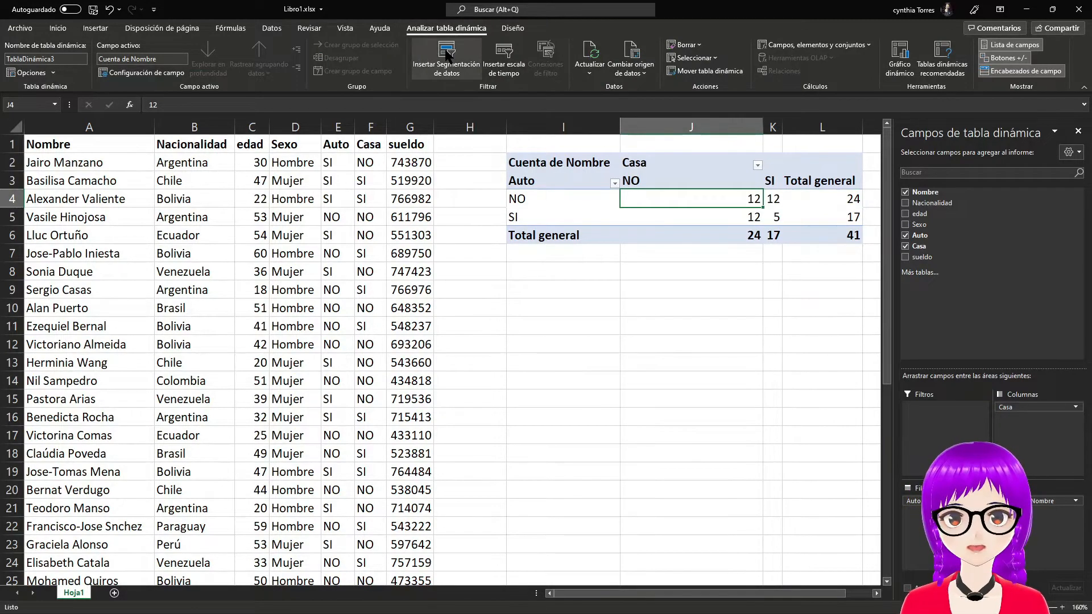
pyautogui.click(447, 54)
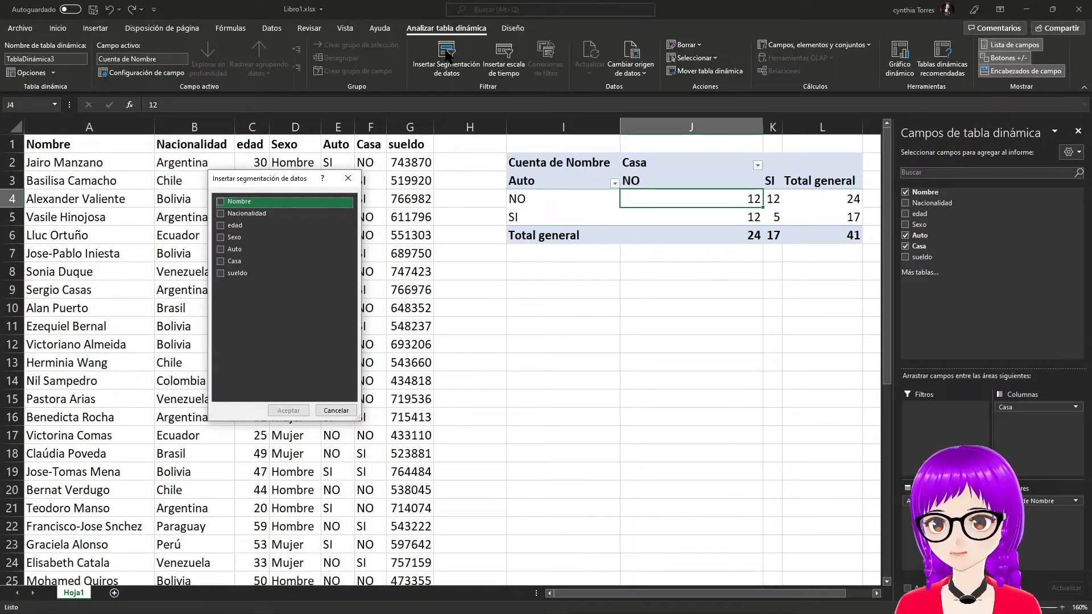
pyautogui.moveTo(264, 181); pyautogui.dragTo(402, 228)
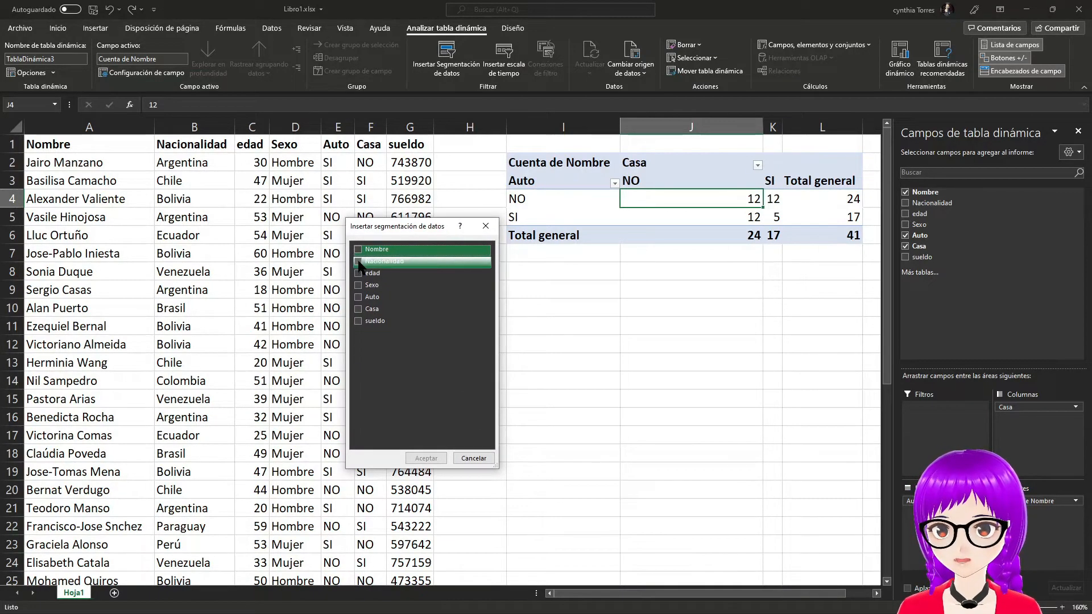
pyautogui.click(358, 262)
pyautogui.click(426, 459)
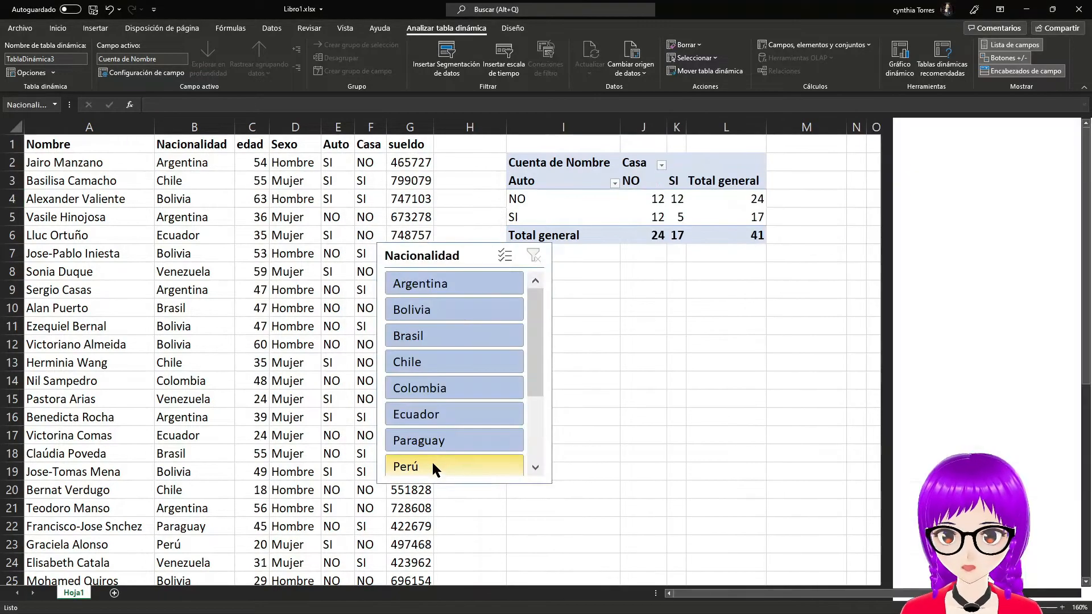
pyautogui.moveTo(459, 251); pyautogui.dragTo(893, 152)
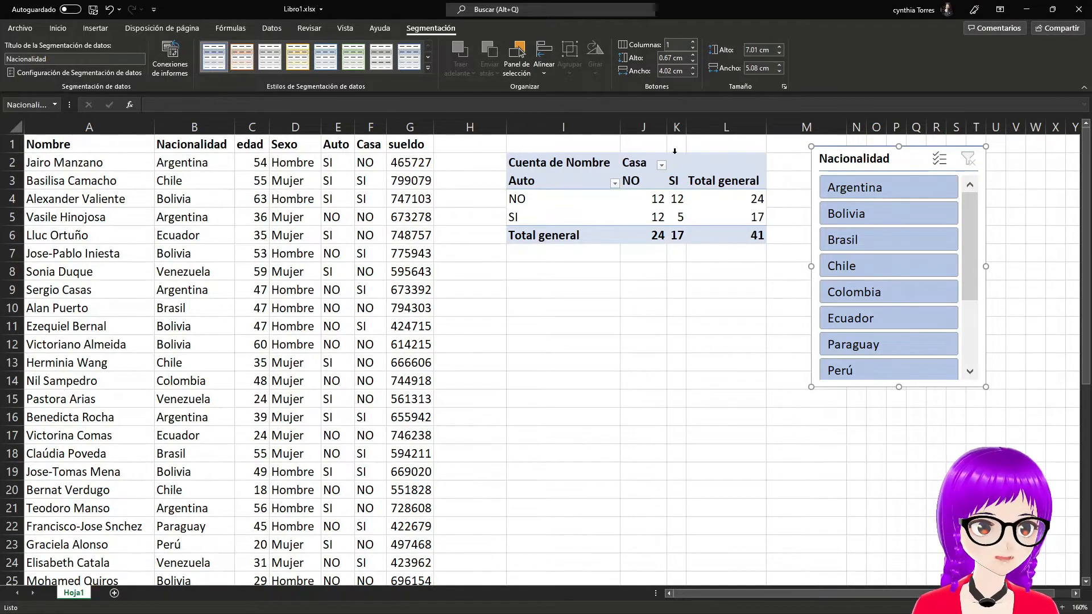
# - Filter the pivot table with the Nacionalidad slicer by Argentina, Bolivia, Brasil, Chile and Colombia, one at a time
pyautogui.click(867, 188)
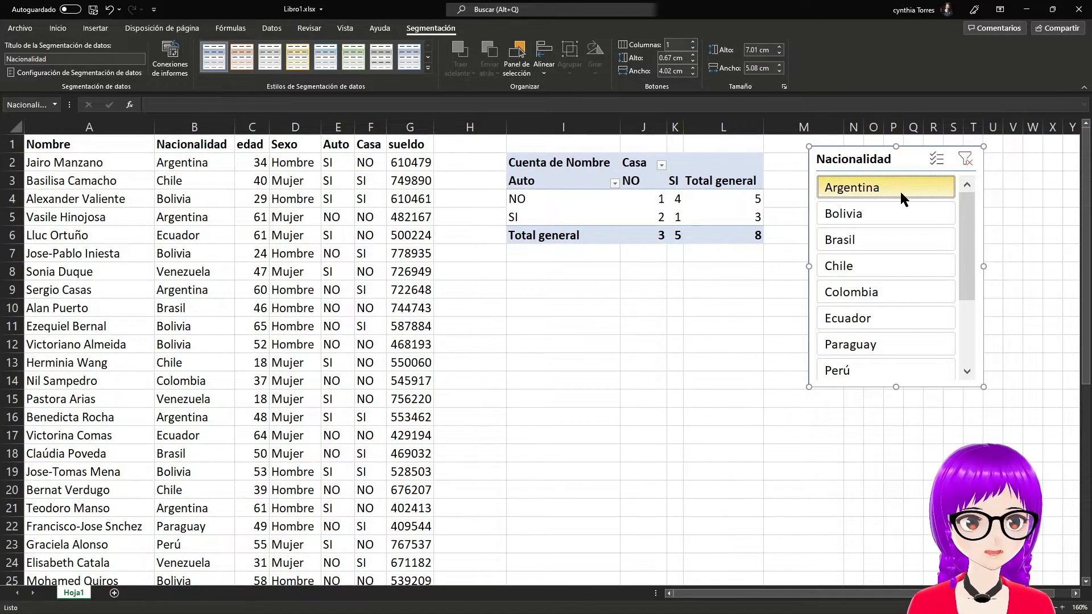
pyautogui.click(877, 217)
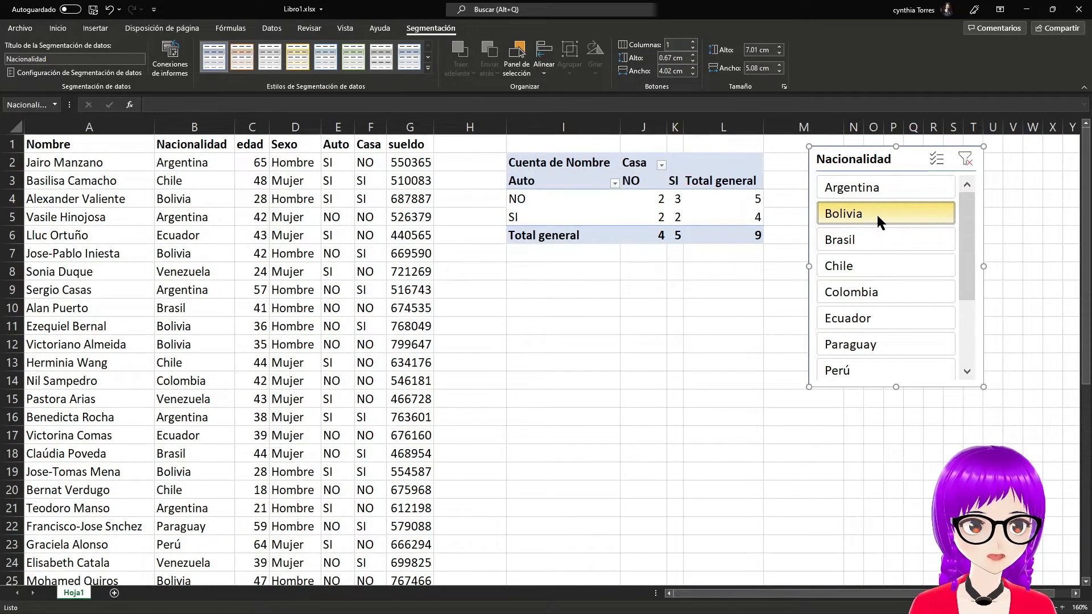
pyautogui.click(874, 236)
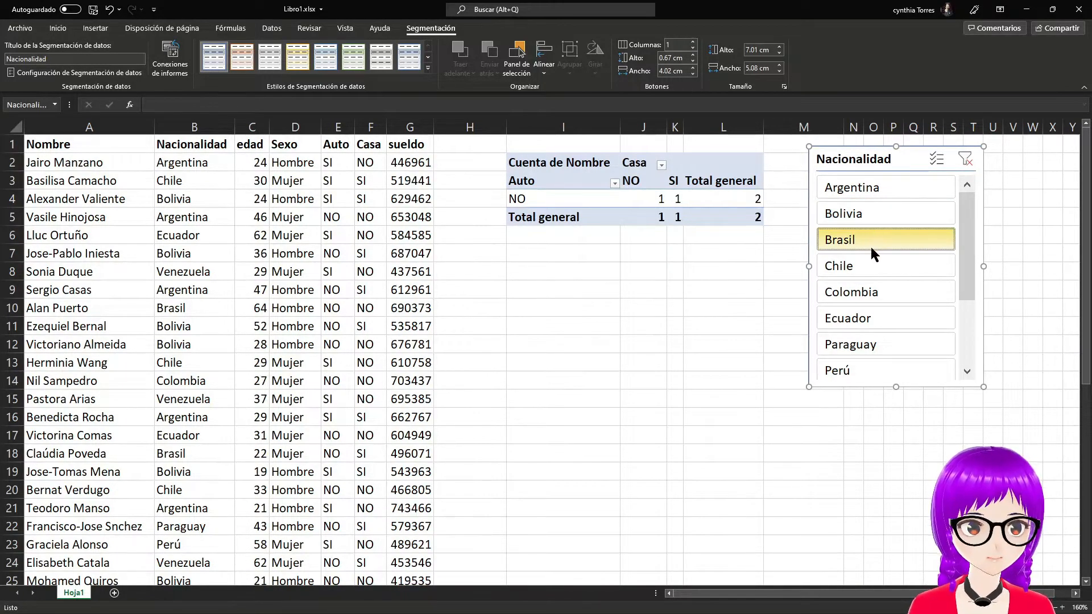
pyautogui.click(869, 262)
pyautogui.click(864, 291)
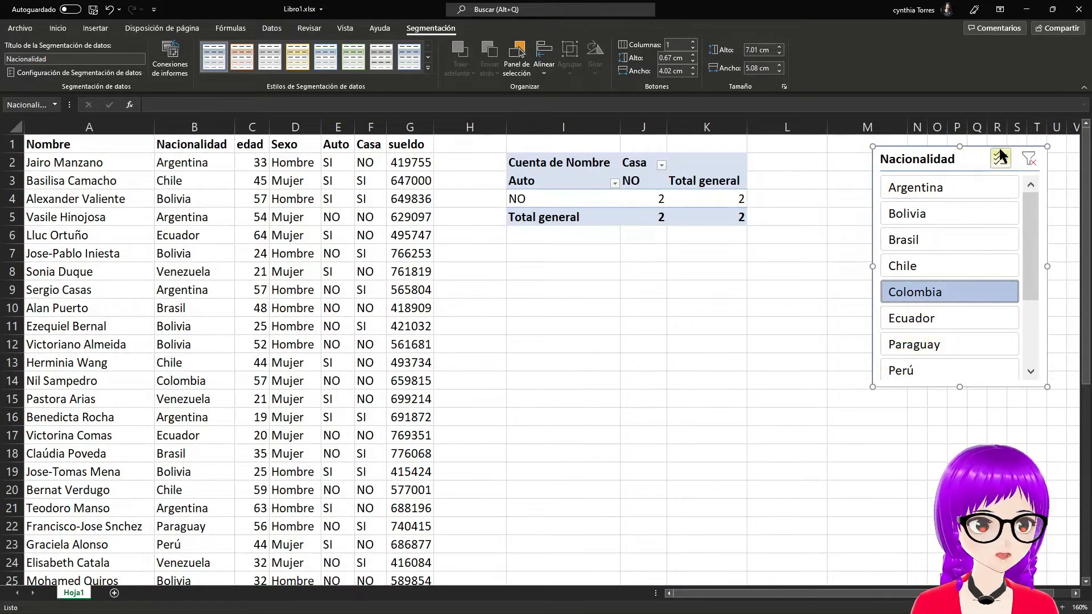
# - Clear the Nacionalidad slicer's filter and move the slicer just below the pivot table
pyautogui.click(1029, 159)
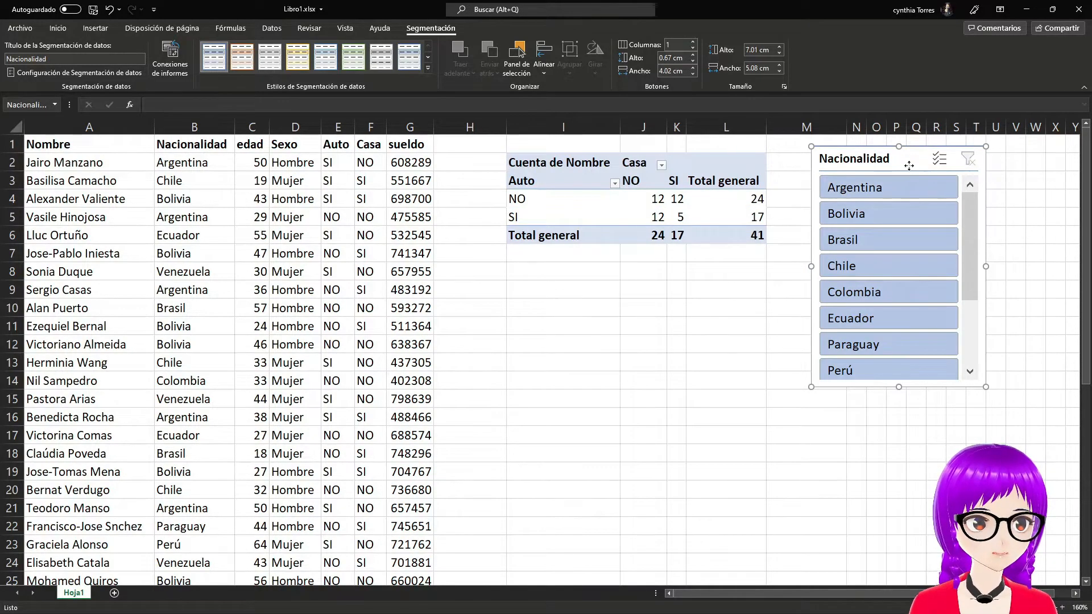
pyautogui.moveTo(908, 165); pyautogui.dragTo(603, 292)
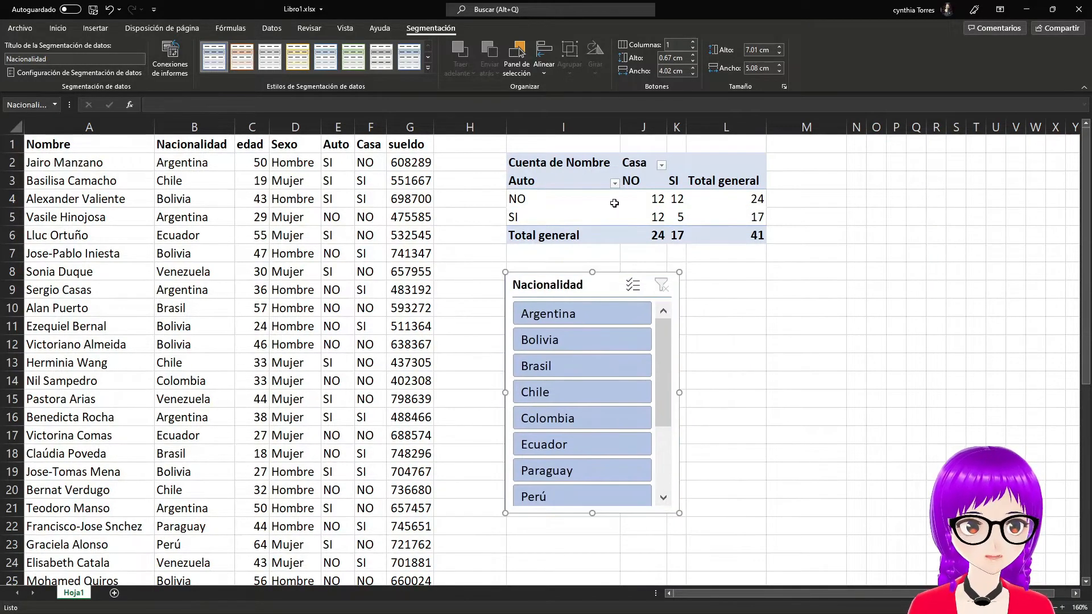
# - Remove Nombre, Auto and Casa from the pivot table and move the Nacionalidad slicer beside the empty report area
pyautogui.click(614, 203)
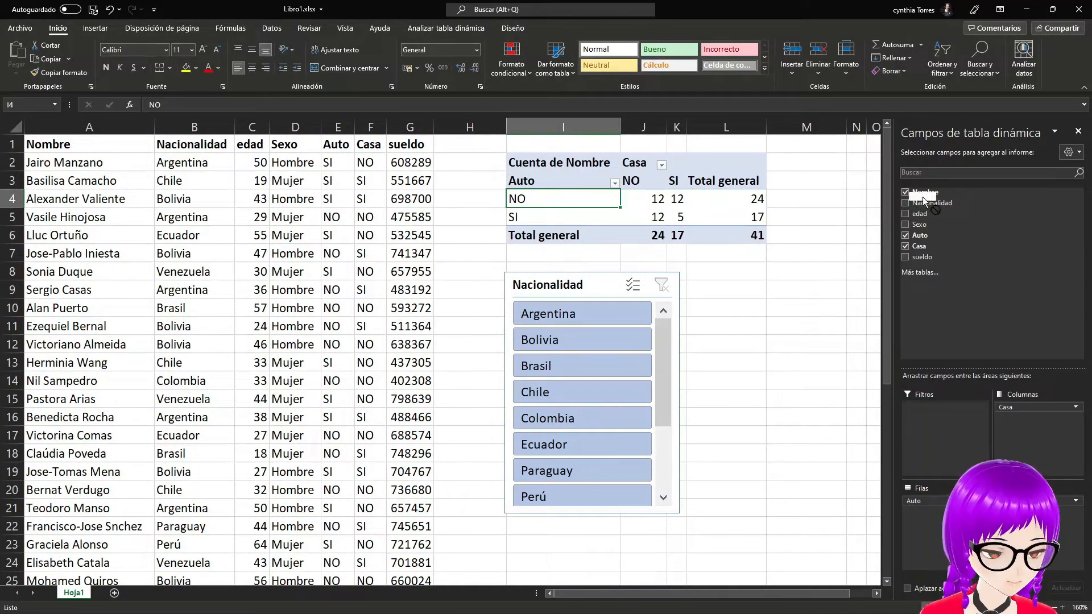
pyautogui.click(904, 192)
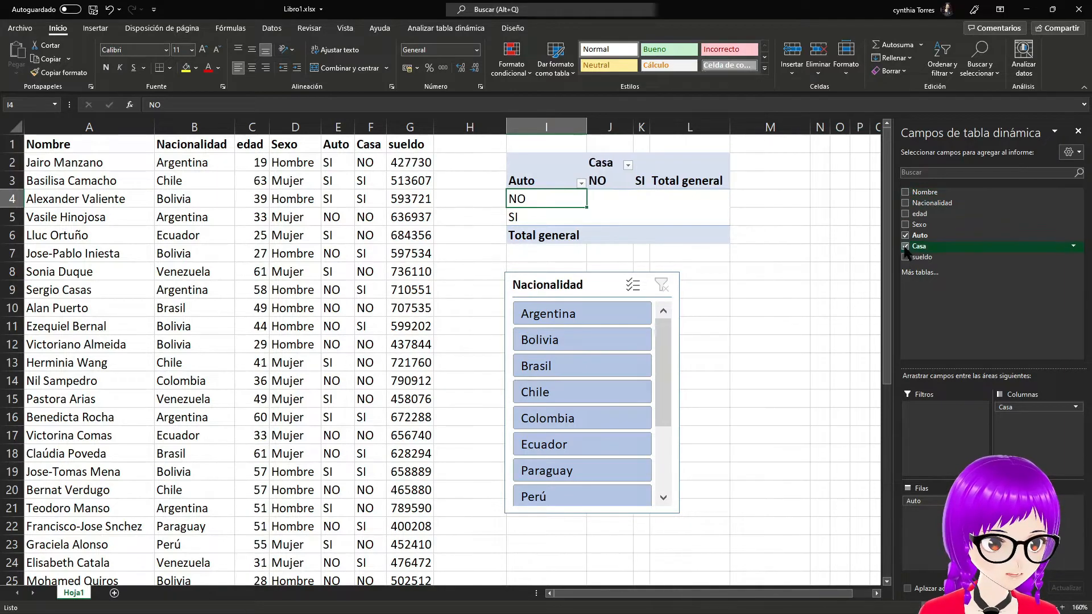
pyautogui.click(904, 236)
pyautogui.click(905, 246)
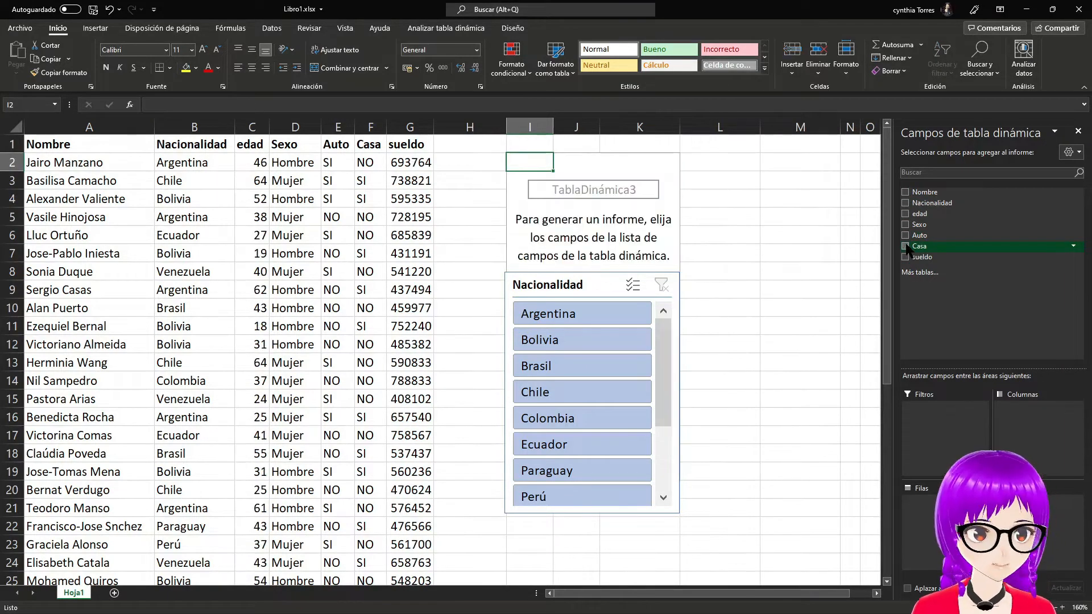
pyautogui.moveTo(602, 285); pyautogui.dragTo(799, 243)
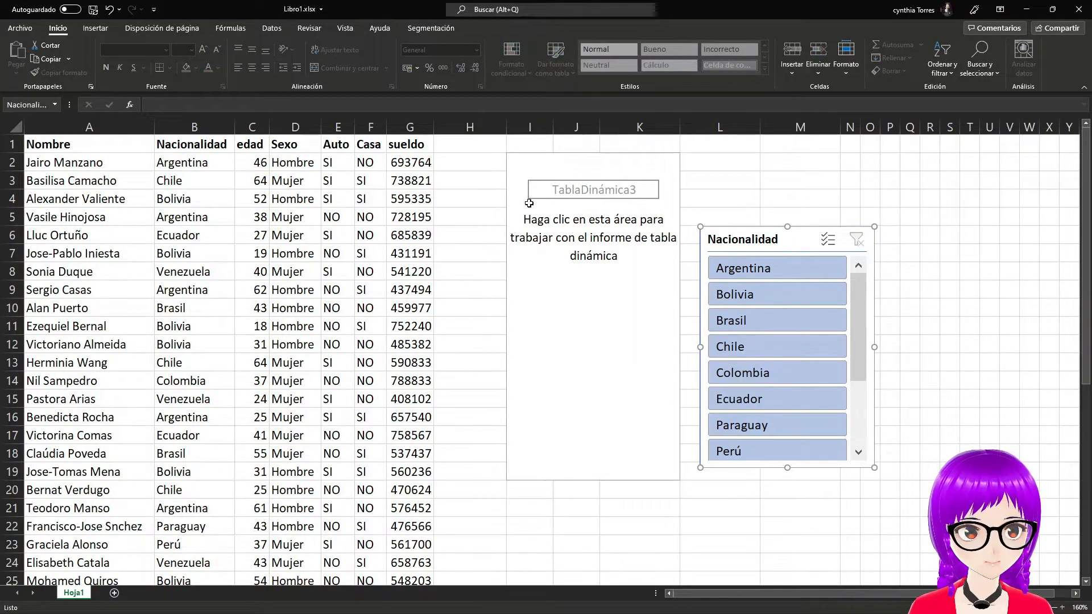
# - Add Sexo as the pivot table's row field and blank out its row labels heading
pyautogui.click(620, 268)
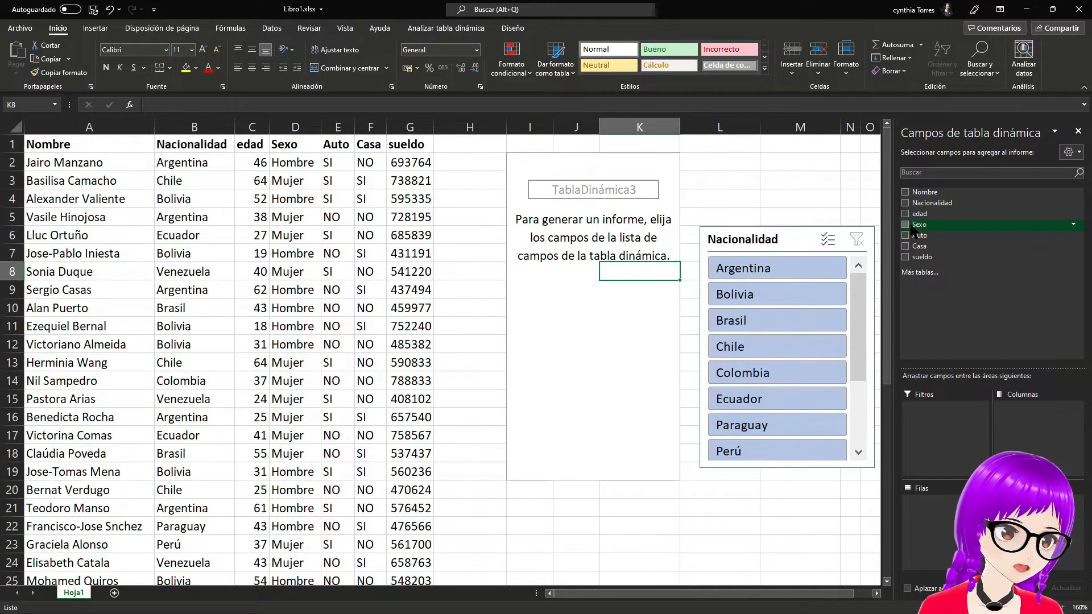
pyautogui.moveTo(908, 230); pyautogui.dragTo(953, 524)
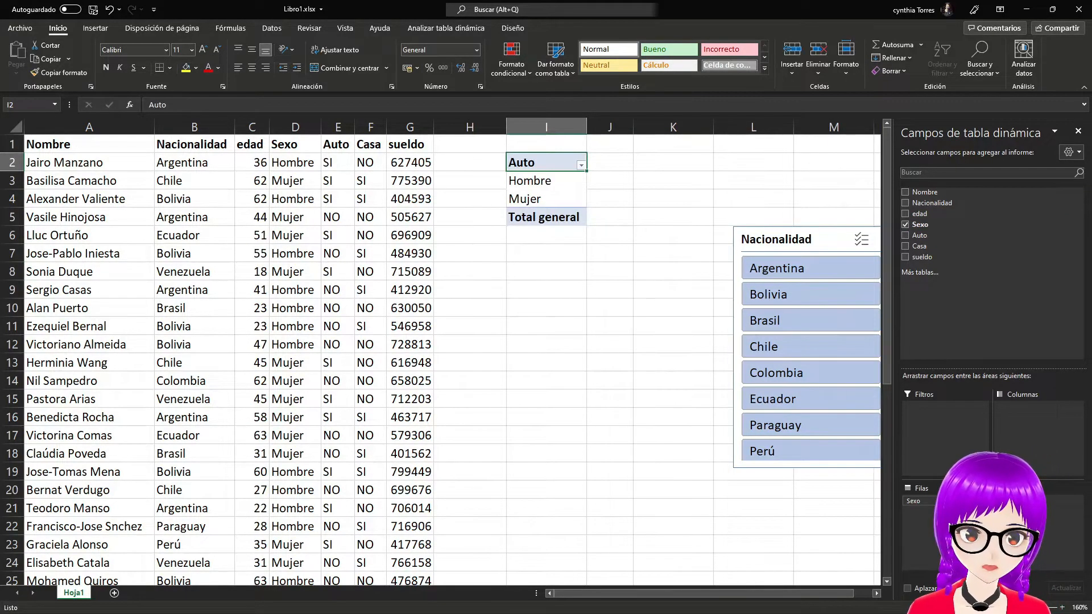
pyautogui.doubleClick(533, 164)
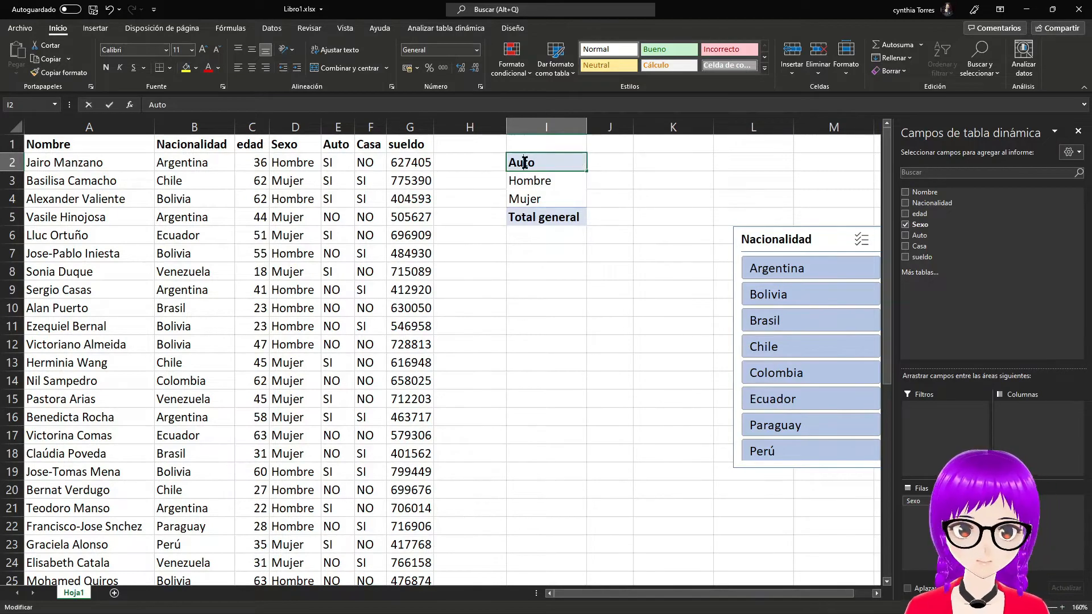
pyautogui.doubleClick(519, 162)
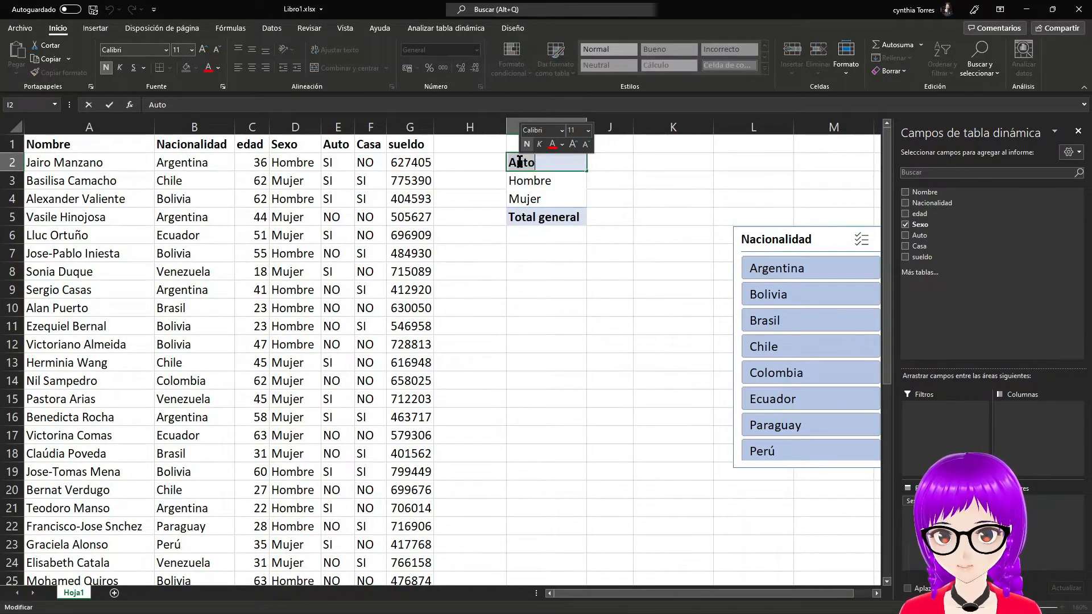
pyautogui.press('BackSpace')
pyautogui.click(577, 260)
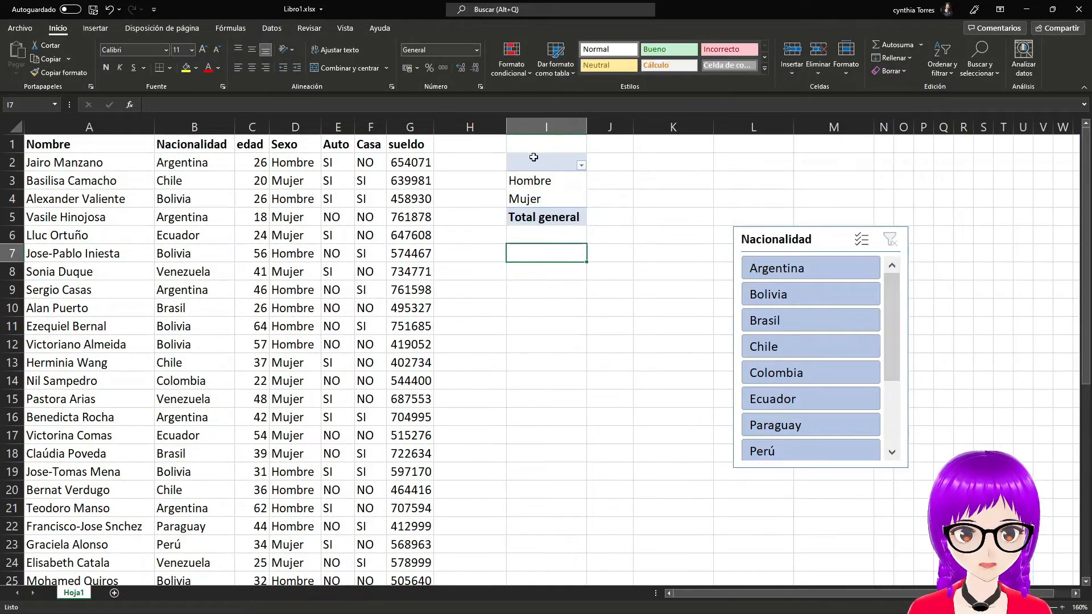
# - Add Nombre to the pivot table's values as a count and move the Nacionalidad slicer below the table
pyautogui.click(534, 161)
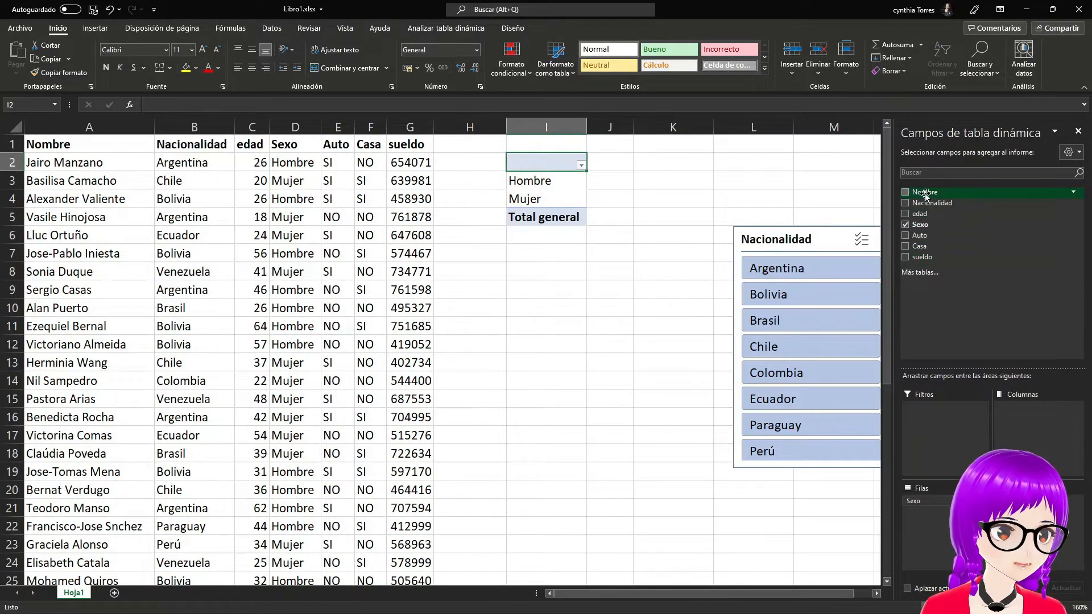
pyautogui.moveTo(925, 195); pyautogui.dragTo(985, 444)
pyautogui.moveTo(1032, 515); pyautogui.dragTo(1039, 526)
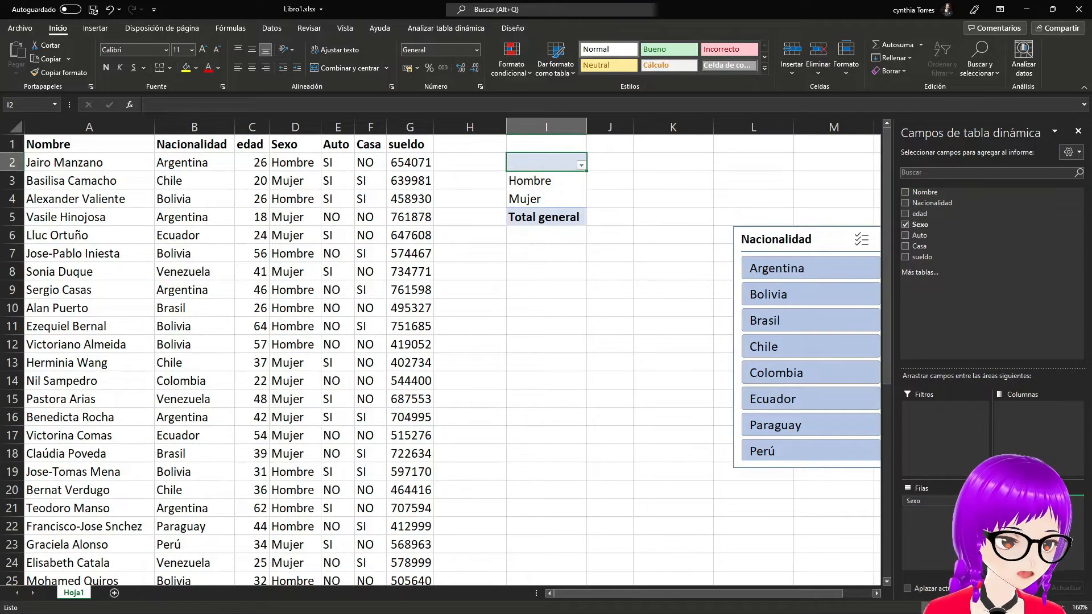
pyautogui.moveTo(856, 238); pyautogui.dragTo(546, 248)
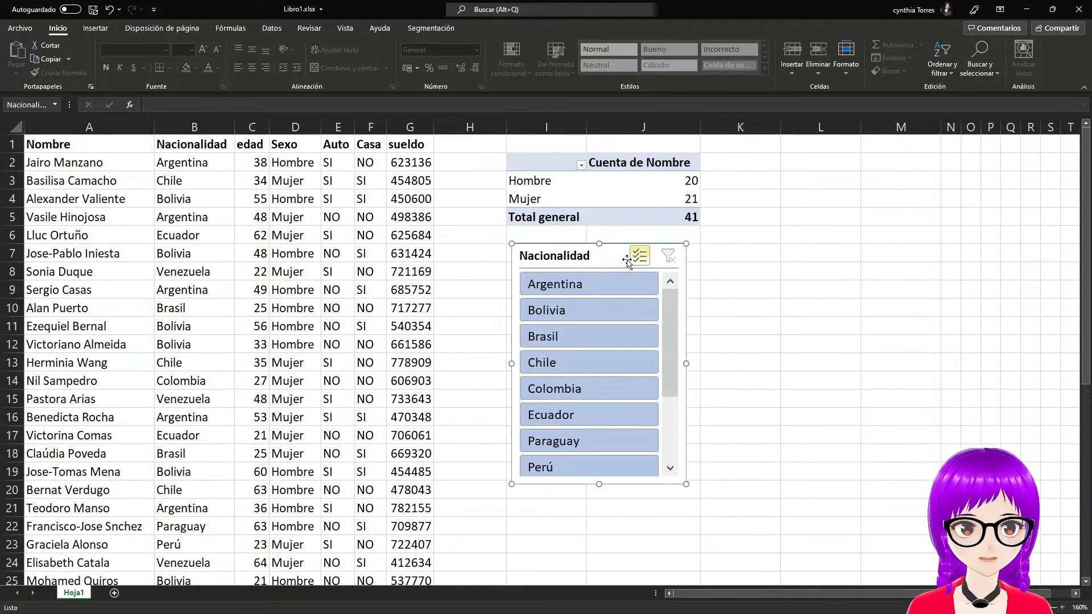
pyautogui.moveTo(610, 255)
pyautogui.mouseDown()
pyautogui.moveTo(646, 259)
pyautogui.moveTo(628, 263)
pyautogui.mouseUp()
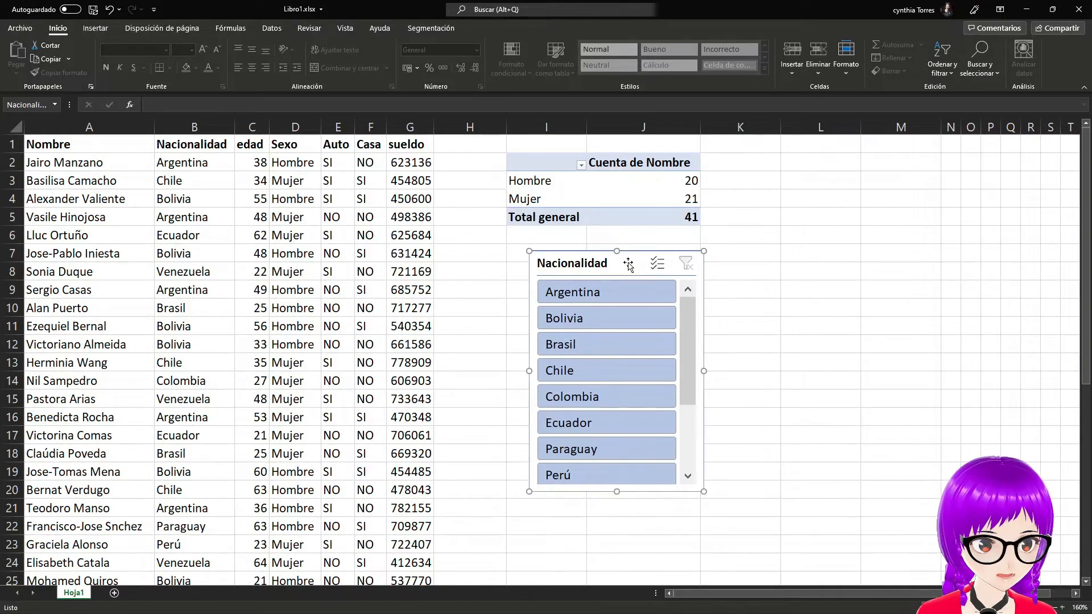
# - Filter the pivot table with the Nacionalidad slicer by each country from Argentina to Perú, one at a time, and clear the filter
pyautogui.click(619, 290)
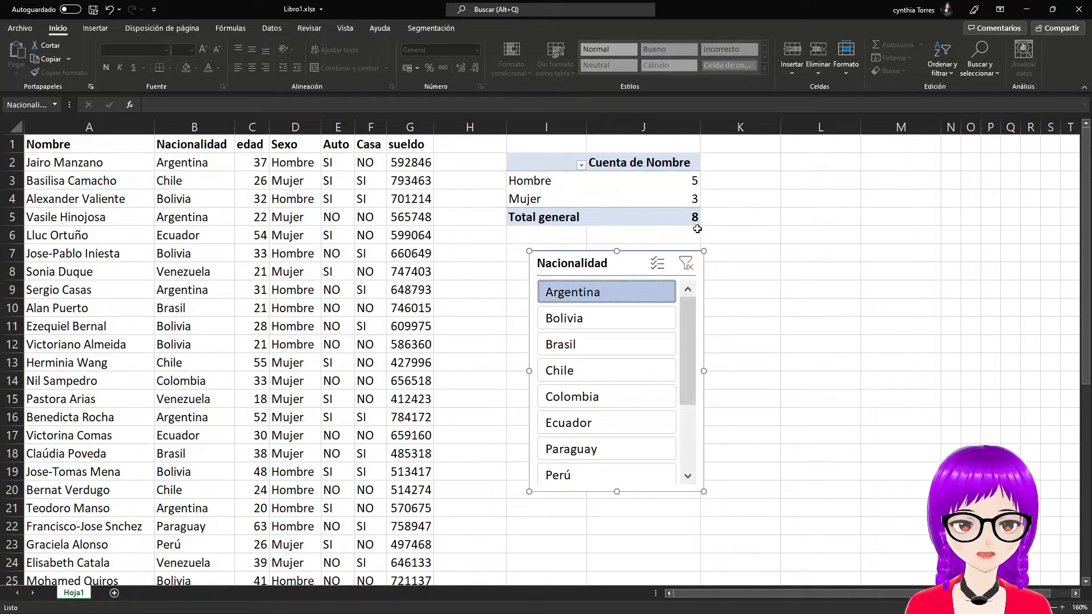
pyautogui.click(638, 317)
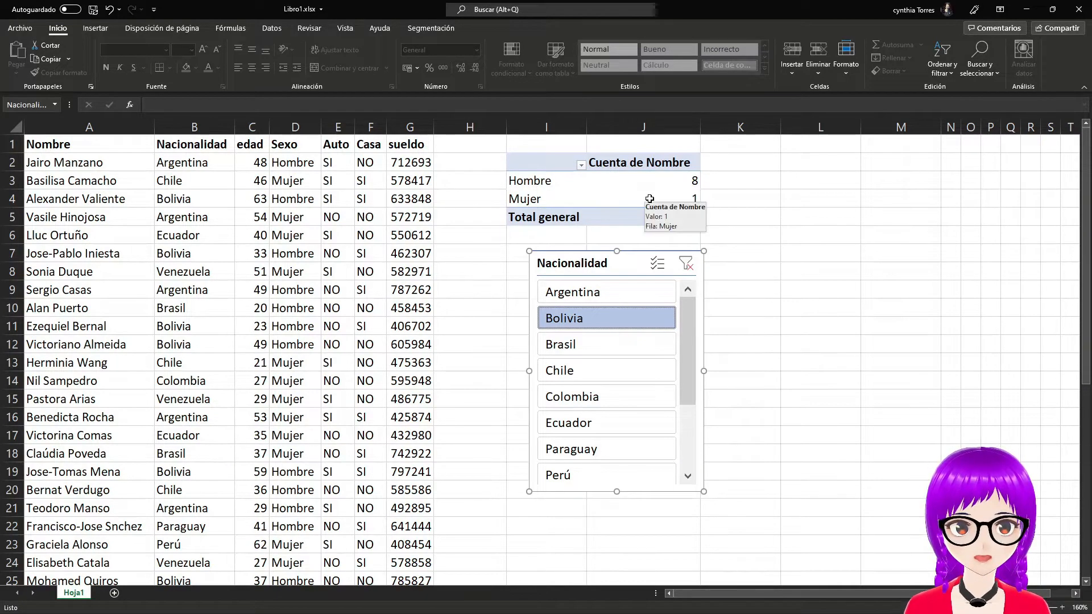
pyautogui.click(614, 344)
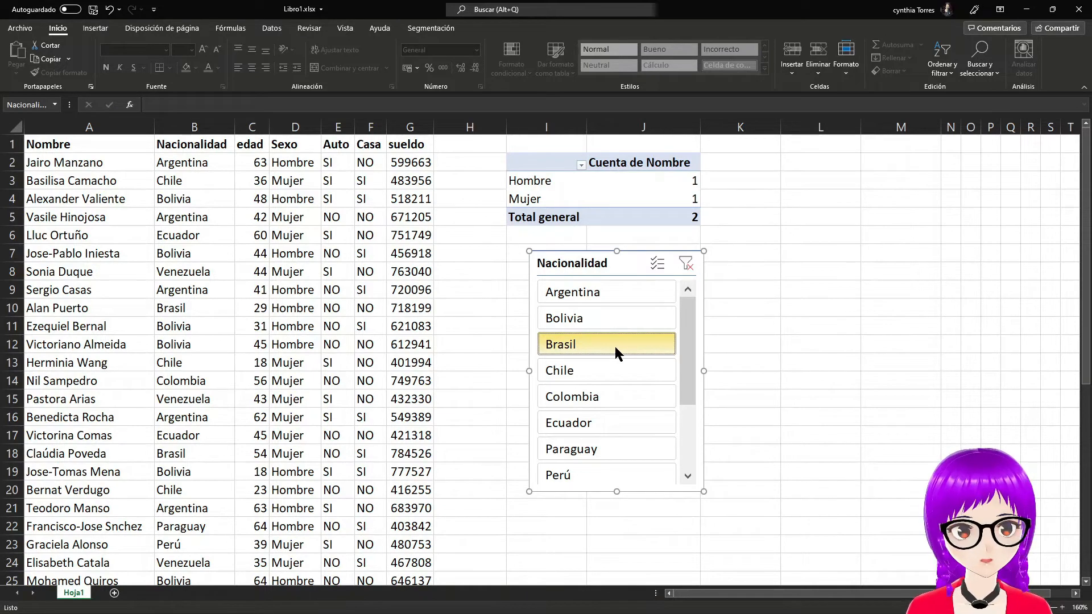
pyautogui.click(616, 364)
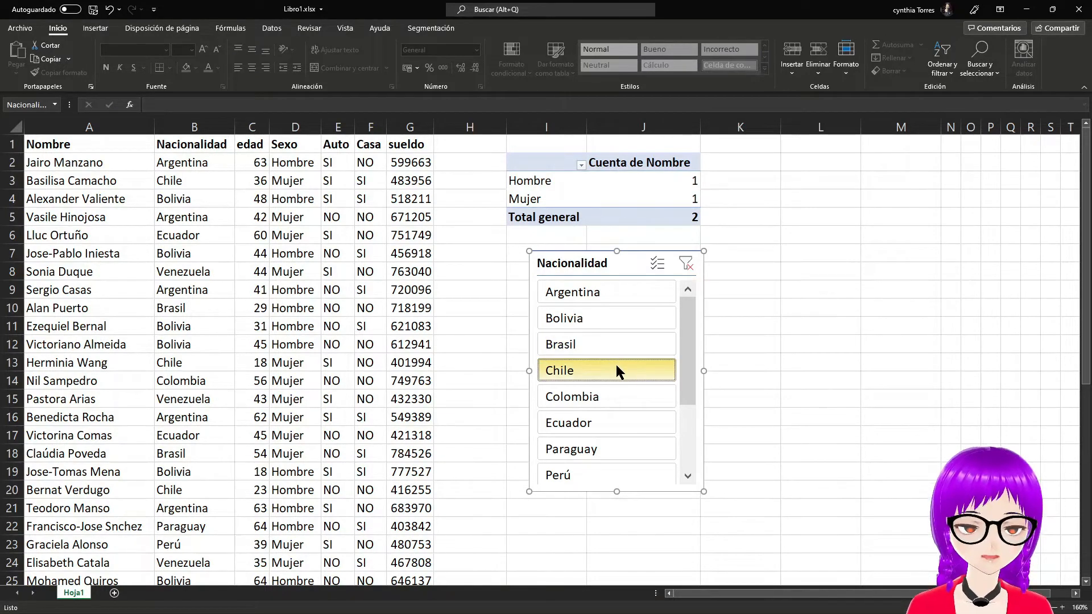
pyautogui.click(610, 394)
pyautogui.click(615, 415)
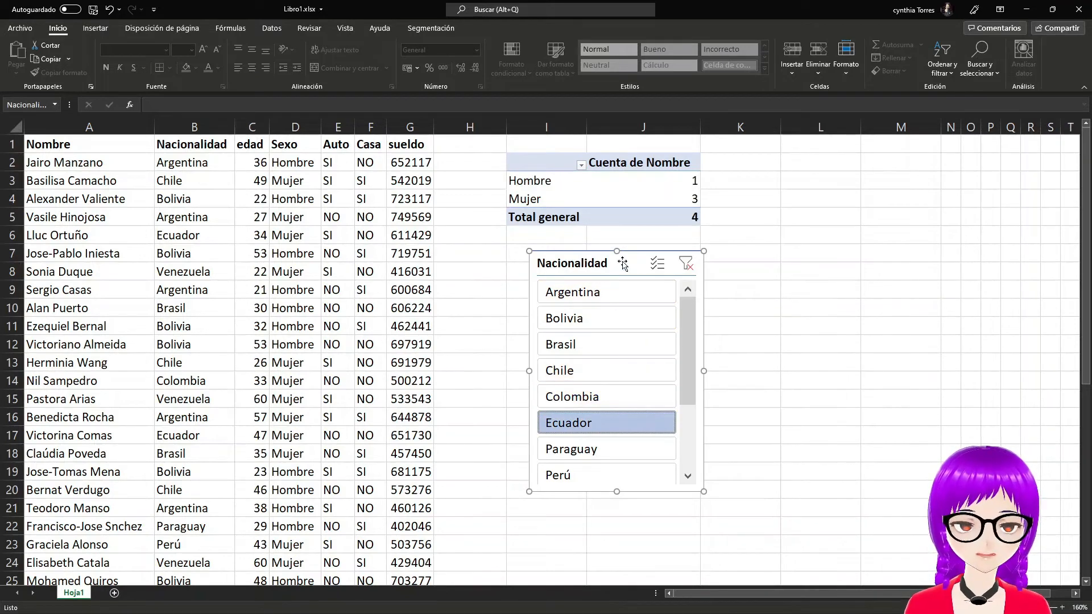
pyautogui.click(612, 446)
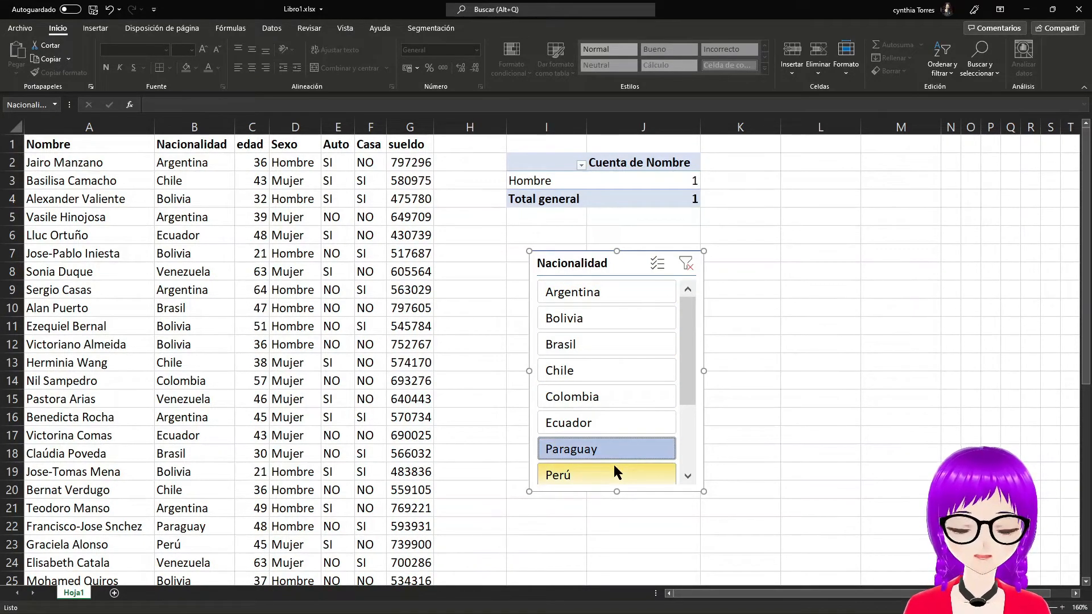
pyautogui.click(613, 465)
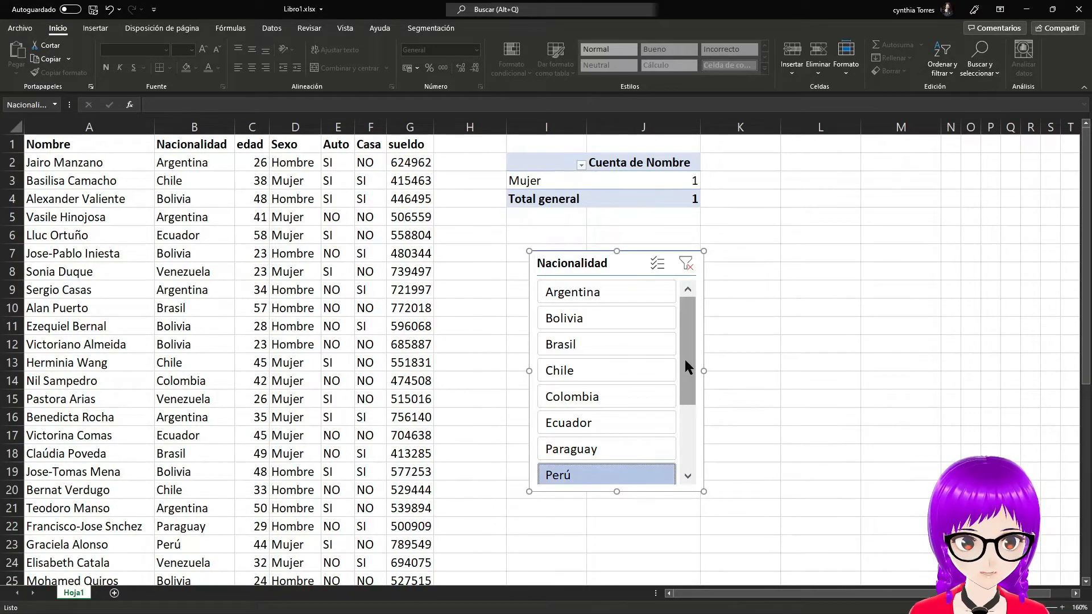
pyautogui.moveTo(684, 359); pyautogui.dragTo(685, 441)
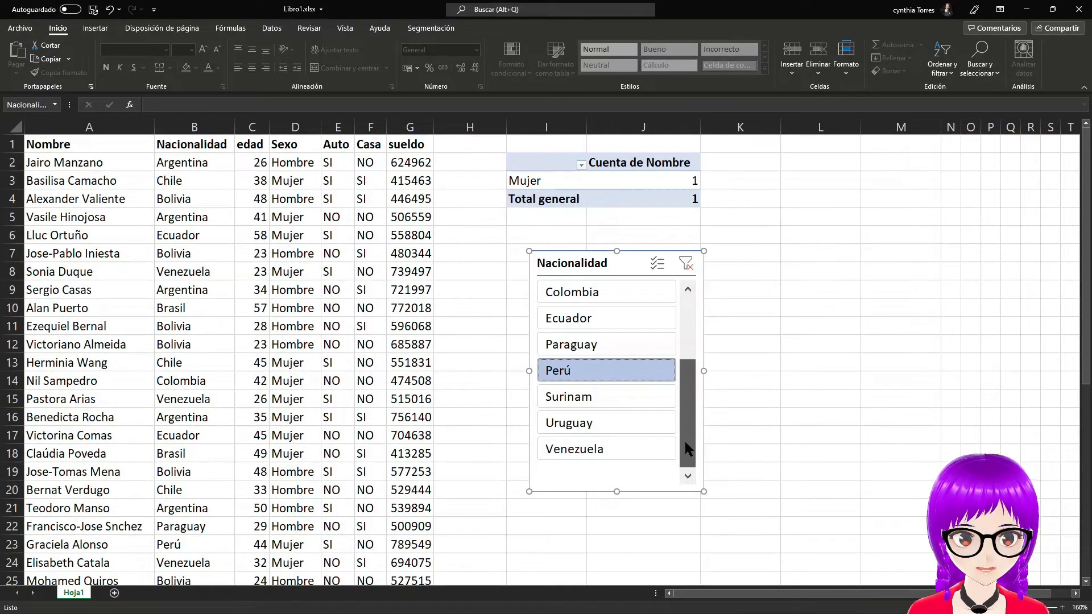
pyautogui.click(692, 265)
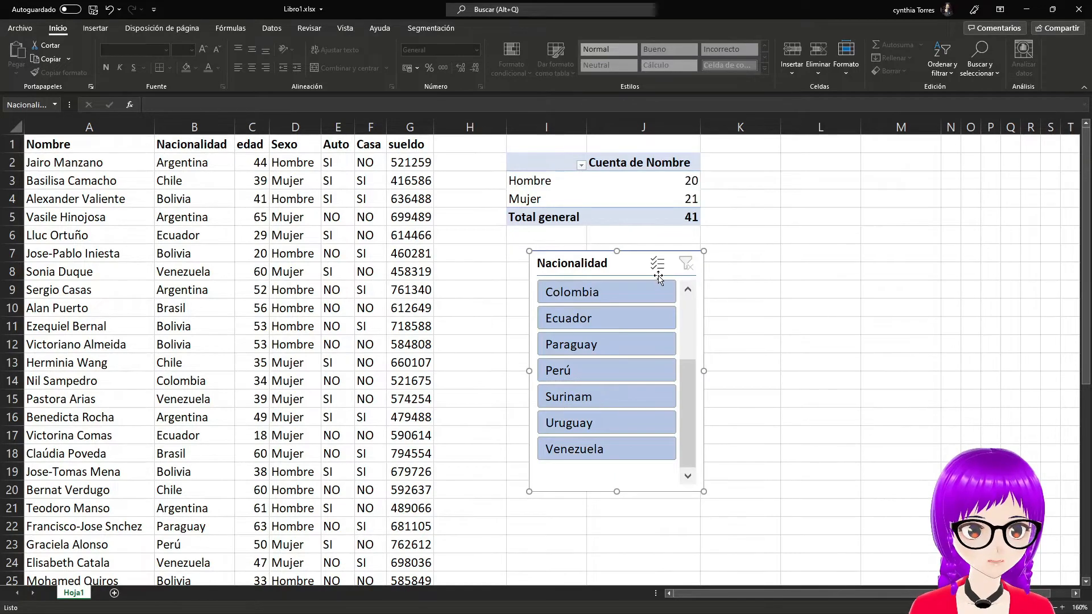
# - Shift the Nacionalidad slicer slightly down below the pivot table and lengthen it to about row 24 to show more countries
pyautogui.moveTo(636, 266); pyautogui.dragTo(622, 276)
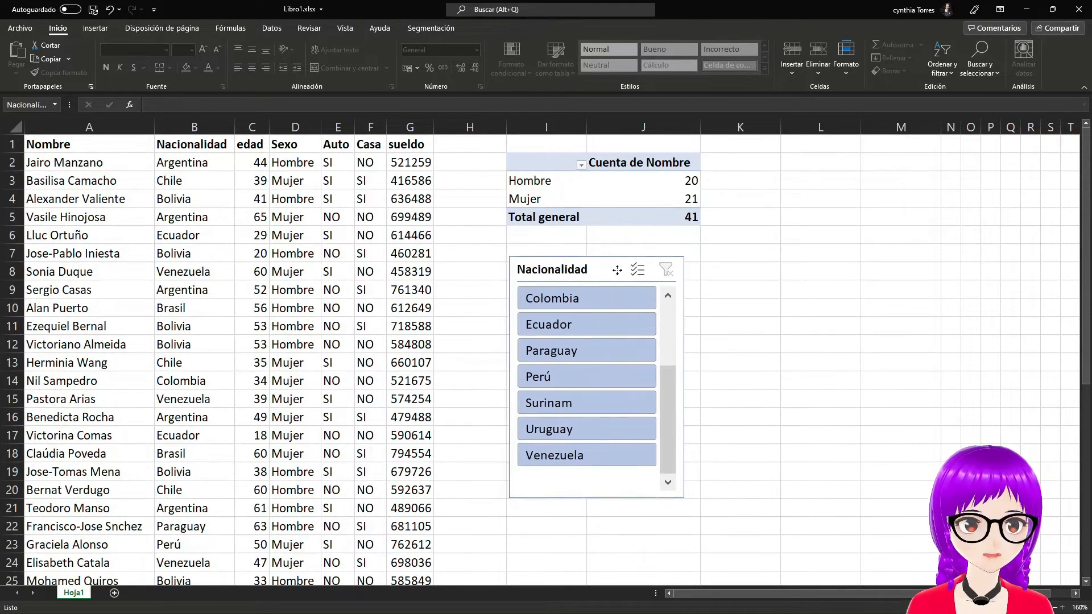
pyautogui.scroll(2, 680, 427)
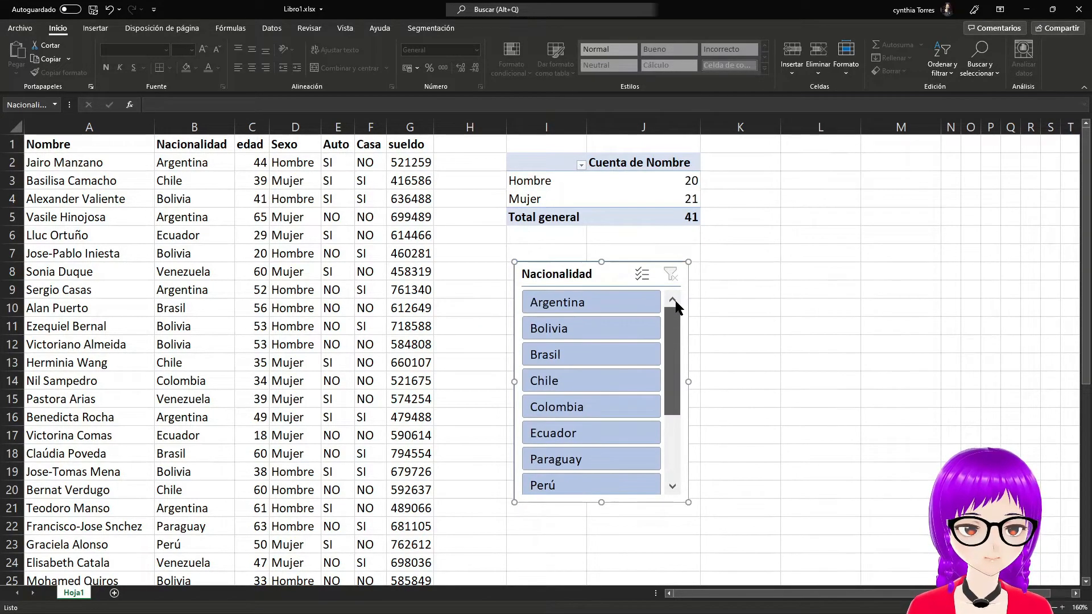
pyautogui.moveTo(689, 505); pyautogui.dragTo(692, 569)
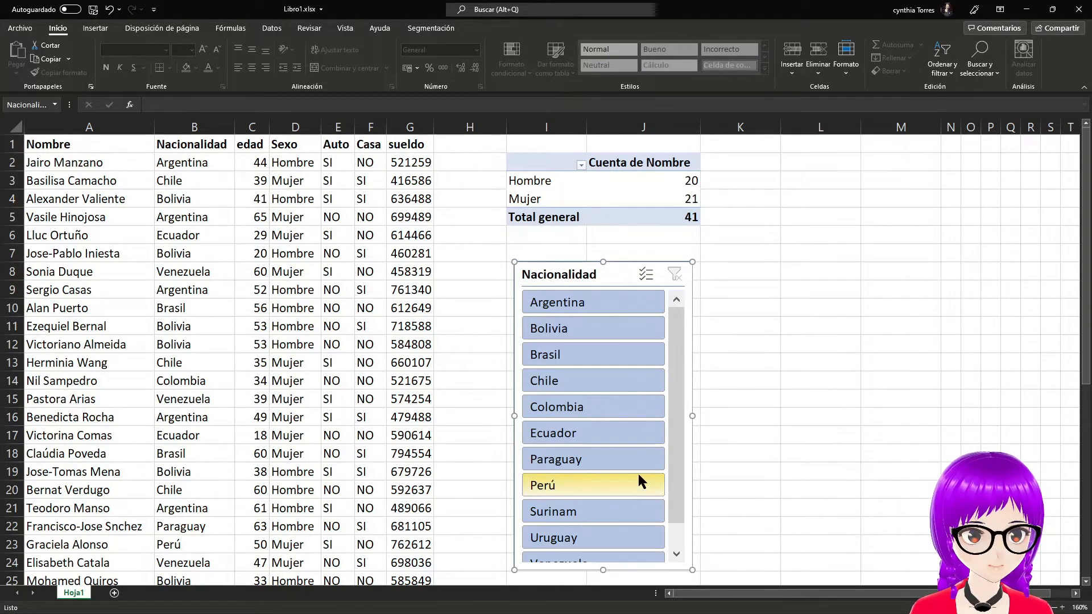
# - Replace Sexo with Auto as the pivot table's row field and move the Nacionalidad slicer up close beneath the table
pyautogui.click(630, 180)
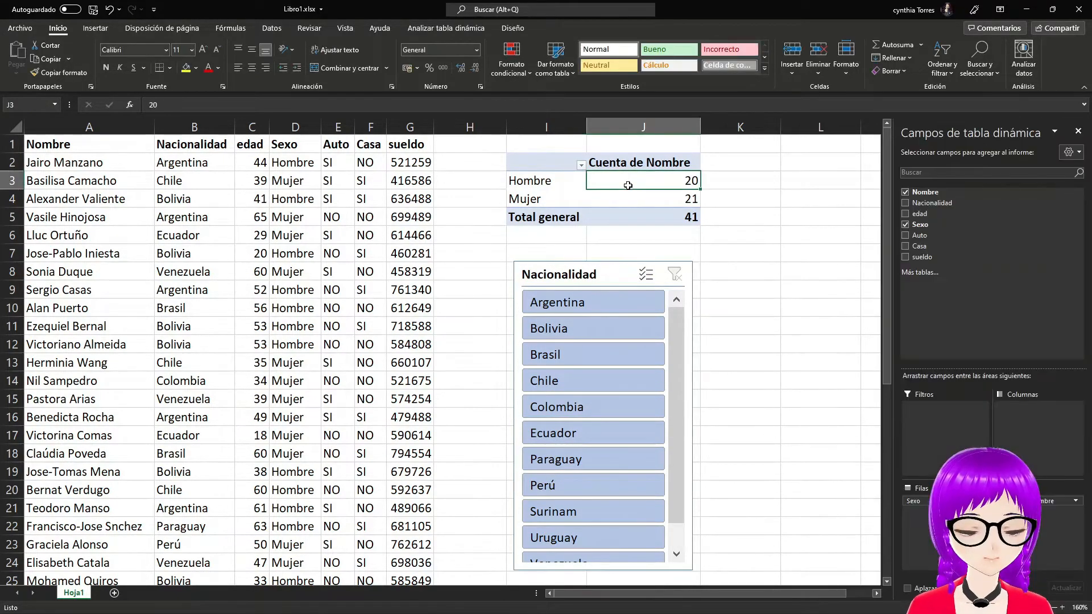
pyautogui.click(906, 226)
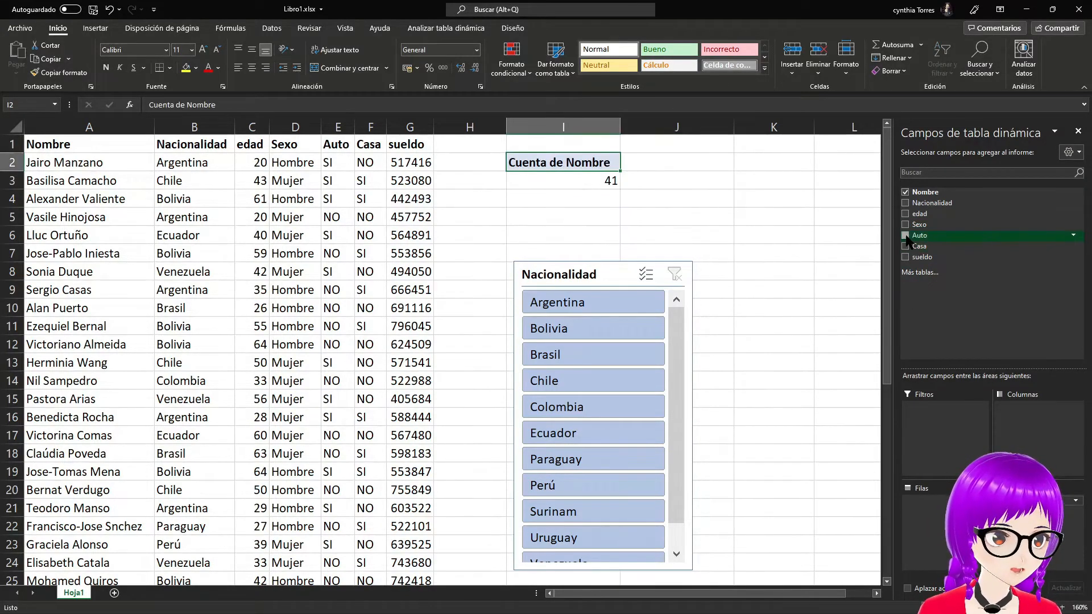
pyautogui.click(905, 234)
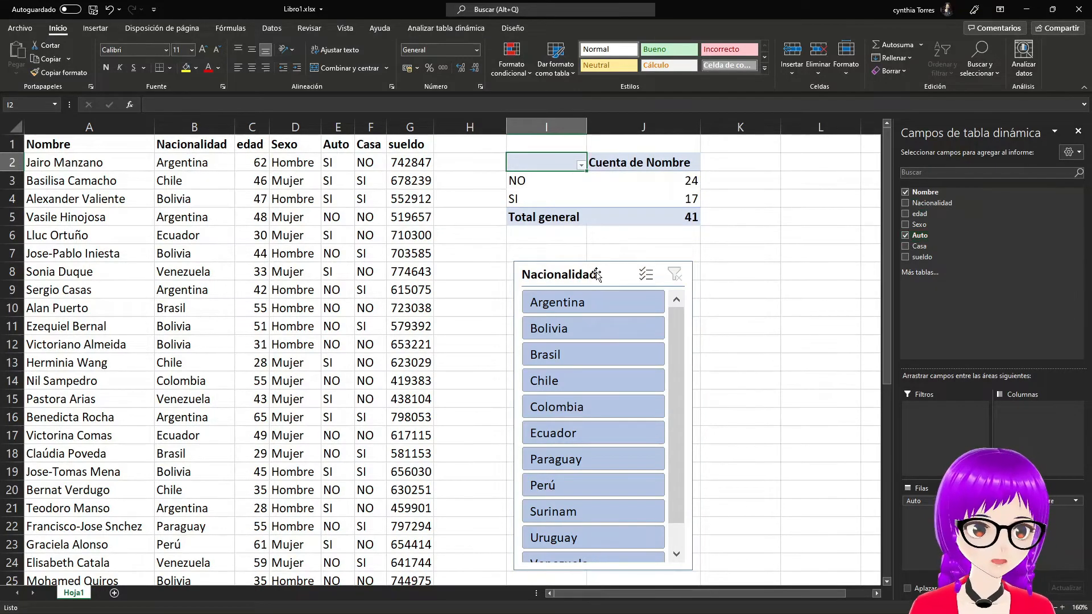
pyautogui.moveTo(606, 280); pyautogui.dragTo(611, 258)
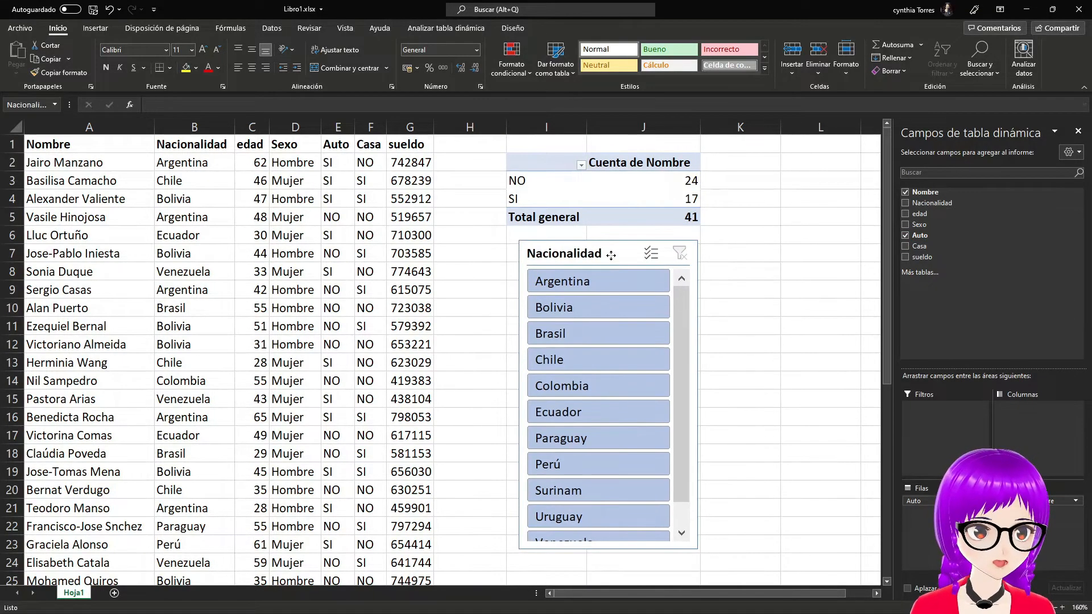
# - Name the pivot table's blank row labels heading Auto
pyautogui.click(671, 181)
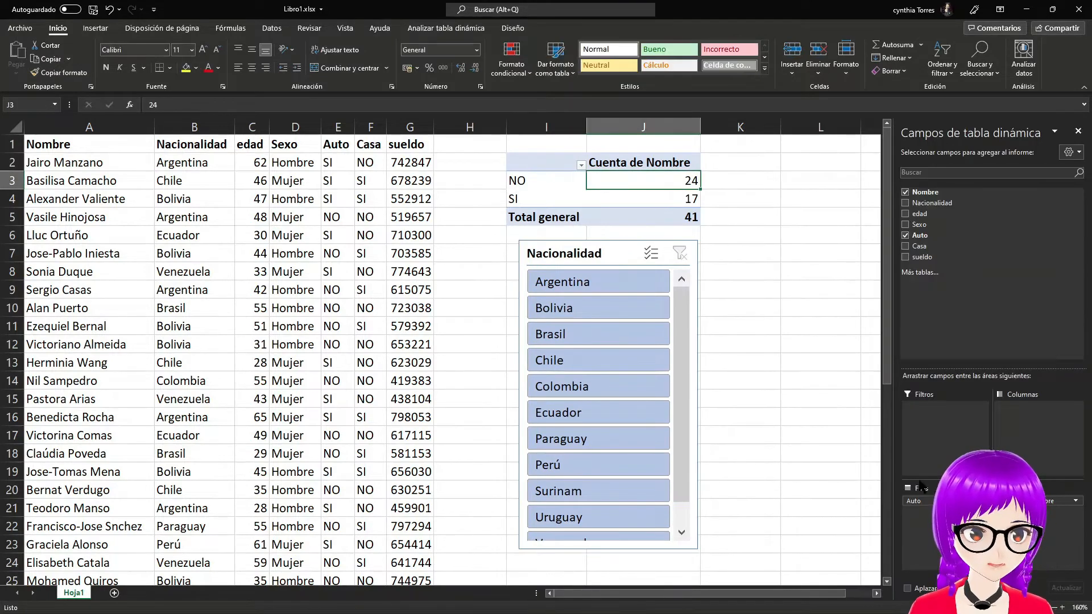
pyautogui.click(540, 163)
pyautogui.write('Auto')
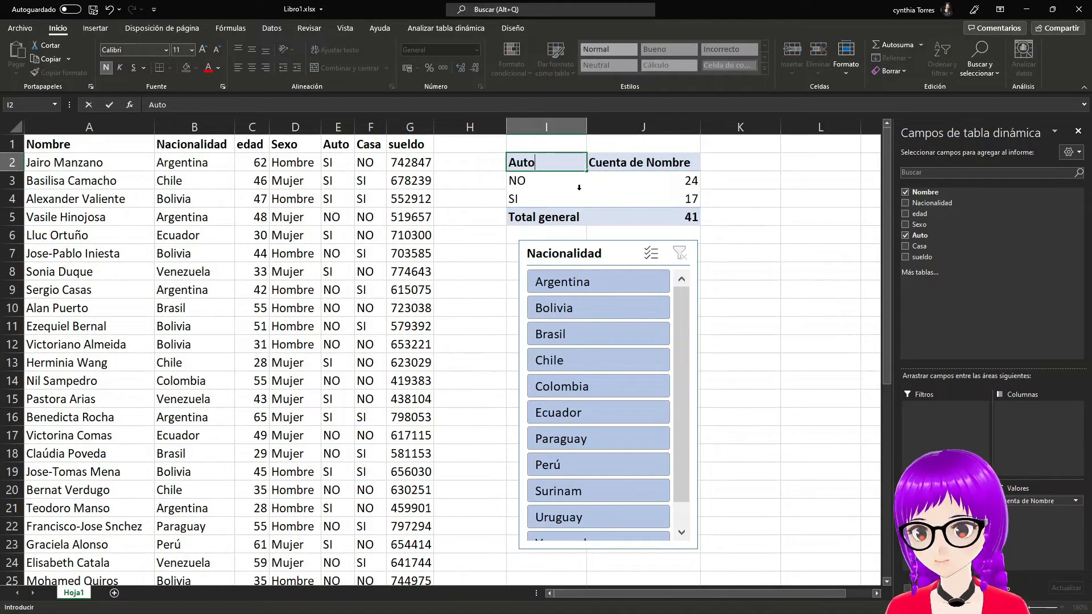
pyautogui.press('Return')
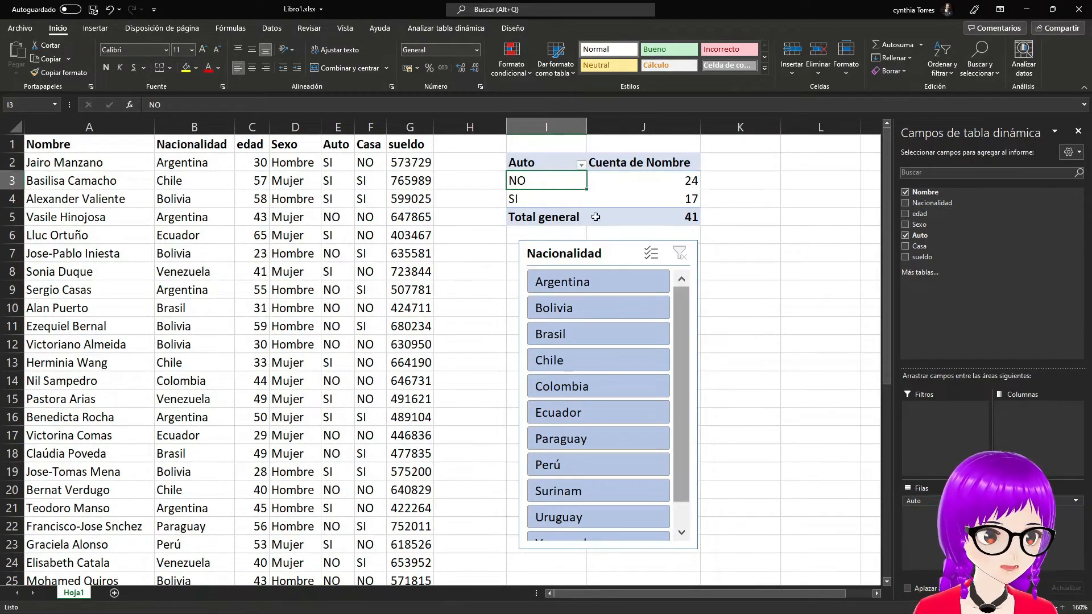
# - Filter the Auto counts with the Nacionalidad slicer by each country from Argentina to Colombia, one at a time, and clear the filter
pyautogui.click(634, 285)
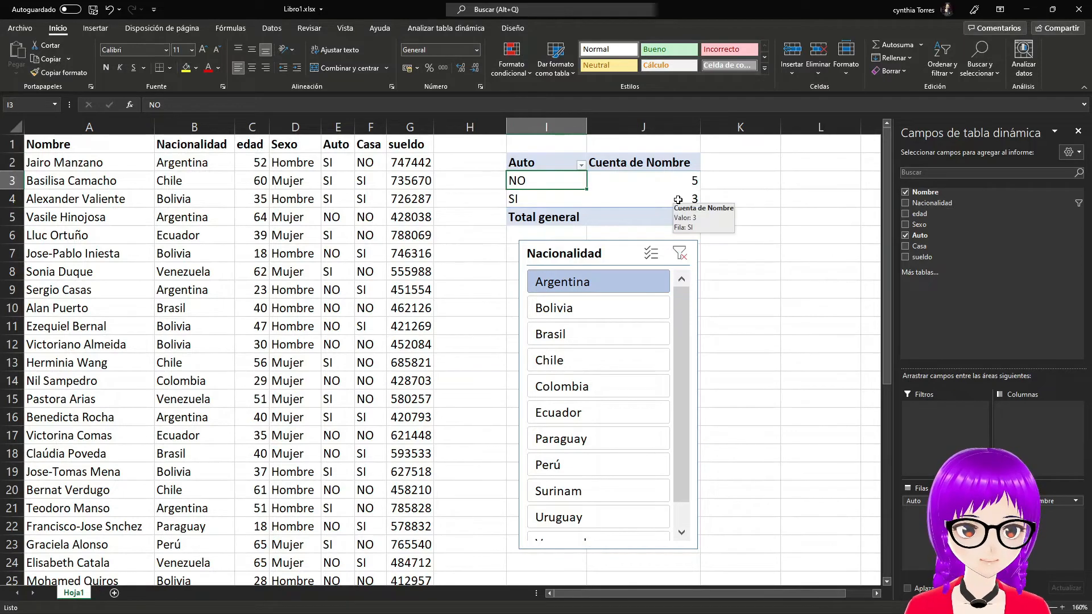
pyautogui.click(607, 314)
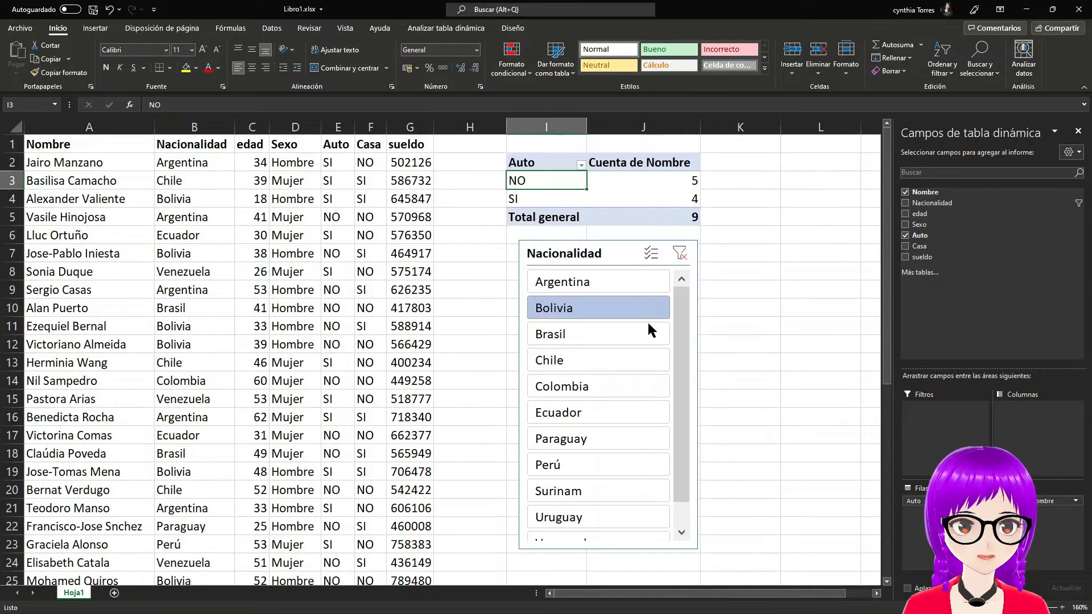
pyautogui.click(634, 333)
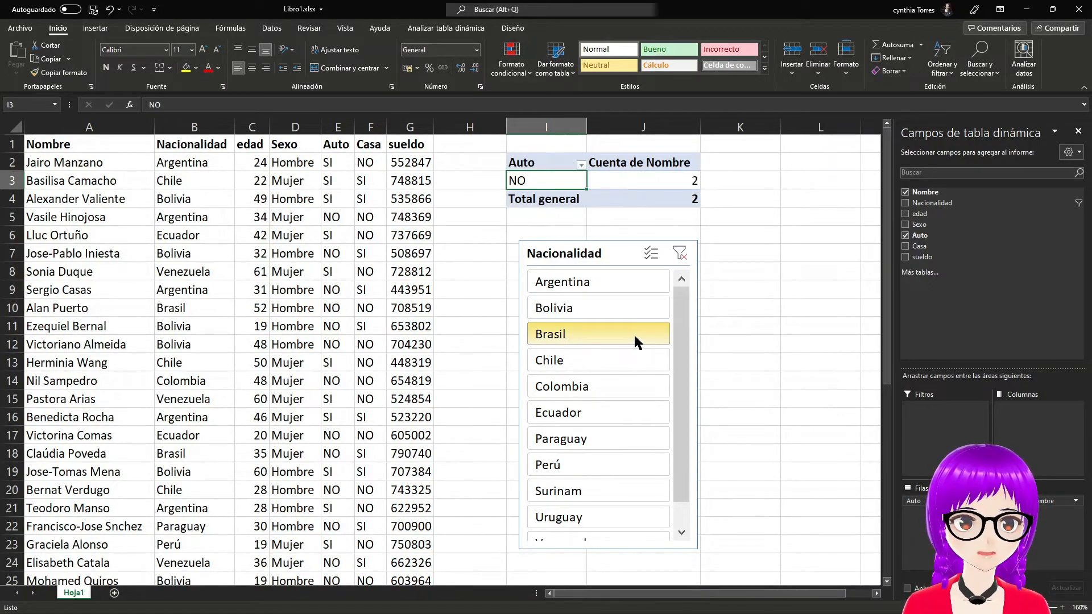
pyautogui.click(626, 354)
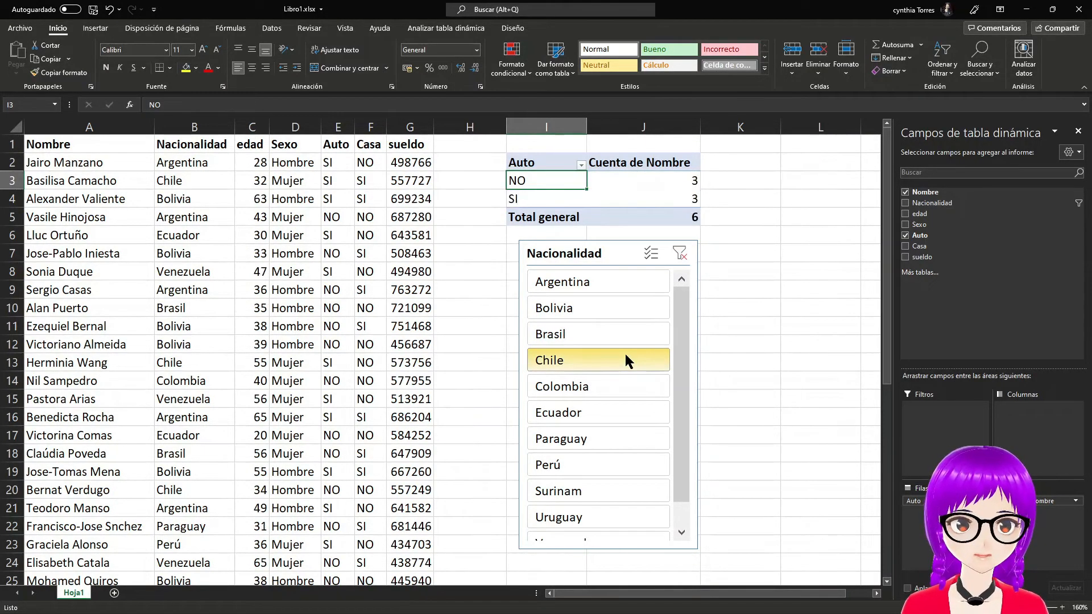
pyautogui.click(626, 387)
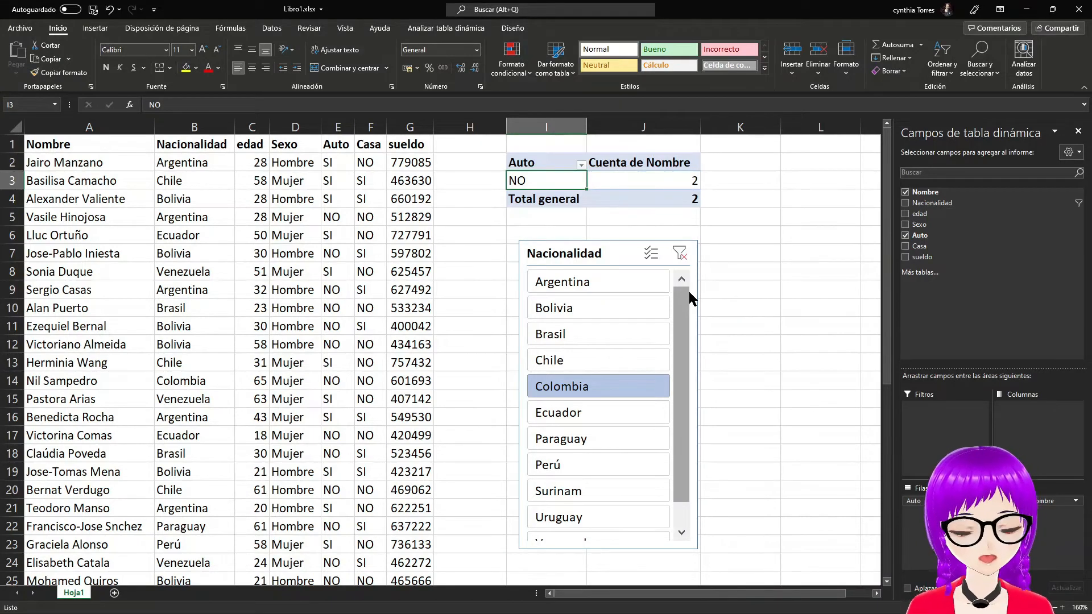
pyautogui.click(678, 254)
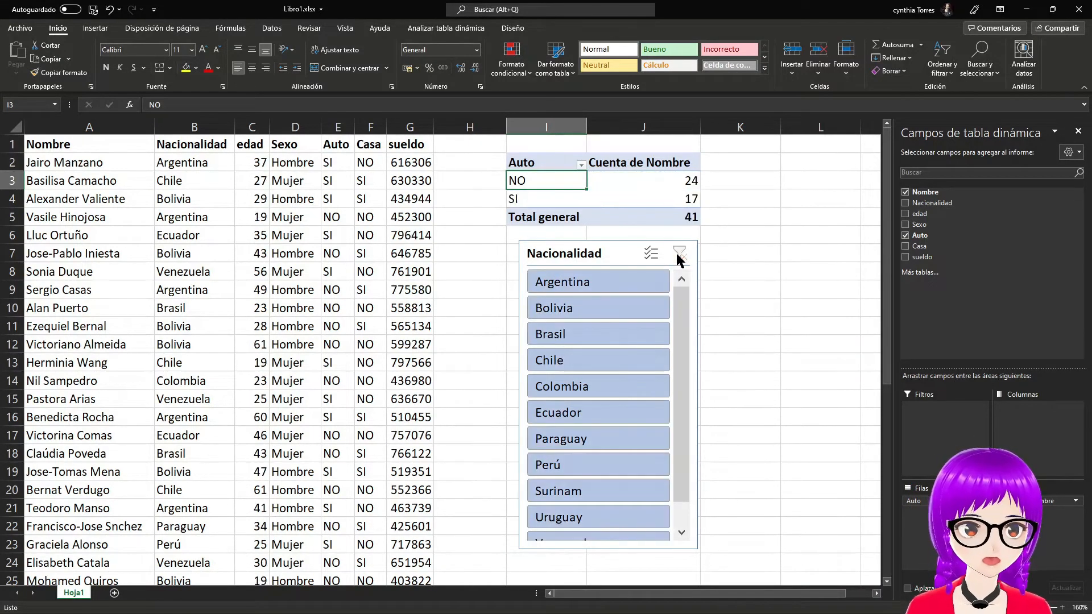
# - Move the Nacionalidad slicer down to about row 9 and review the calculation types in the Nombre value field settings
pyautogui.moveTo(611, 253); pyautogui.dragTo(591, 292)
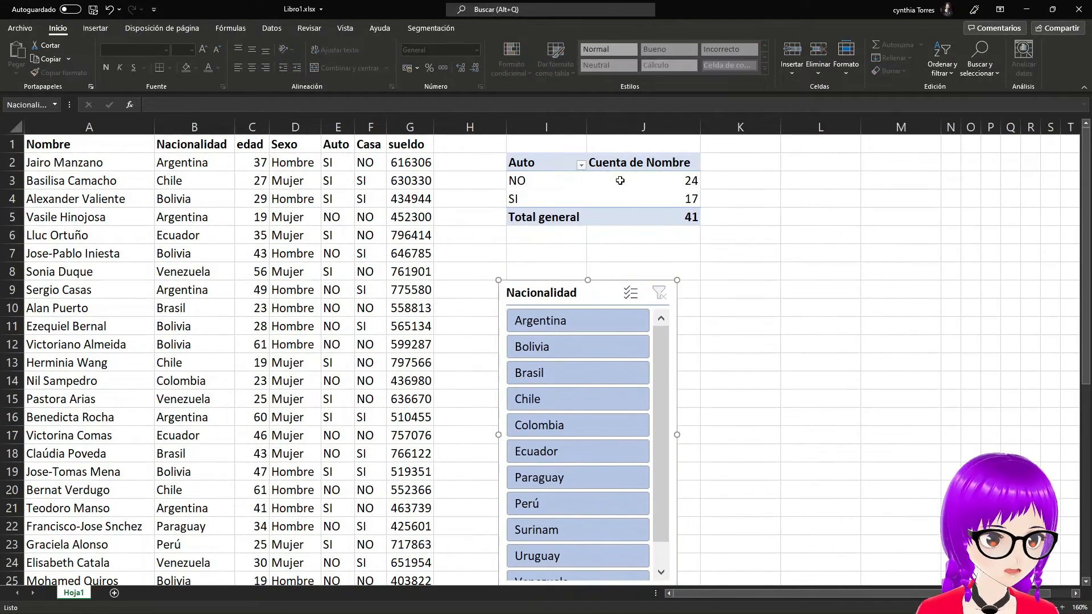
pyautogui.click(620, 181)
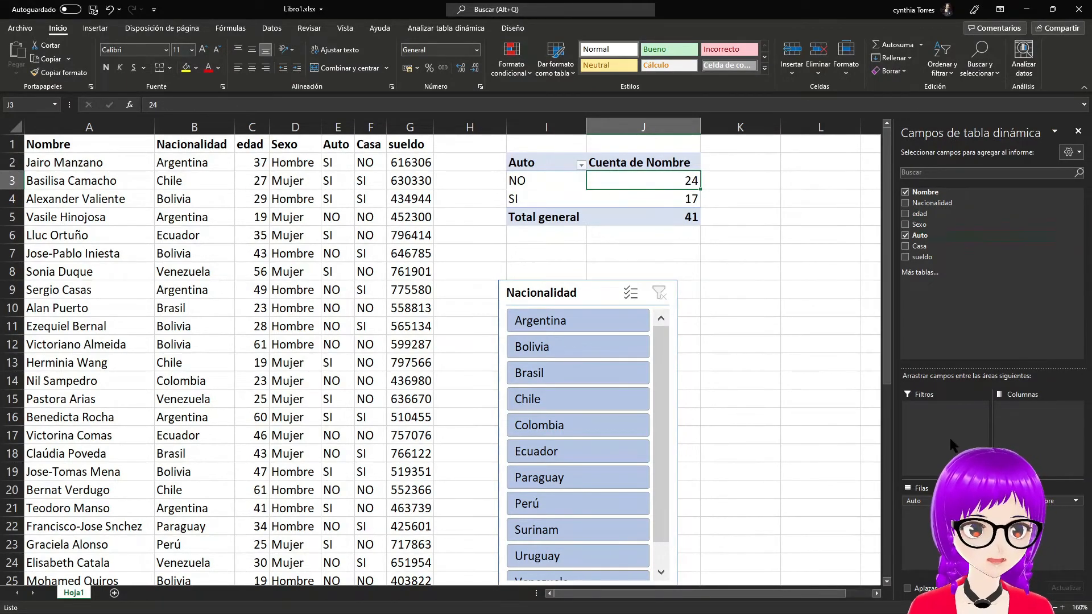
pyautogui.click(1075, 501)
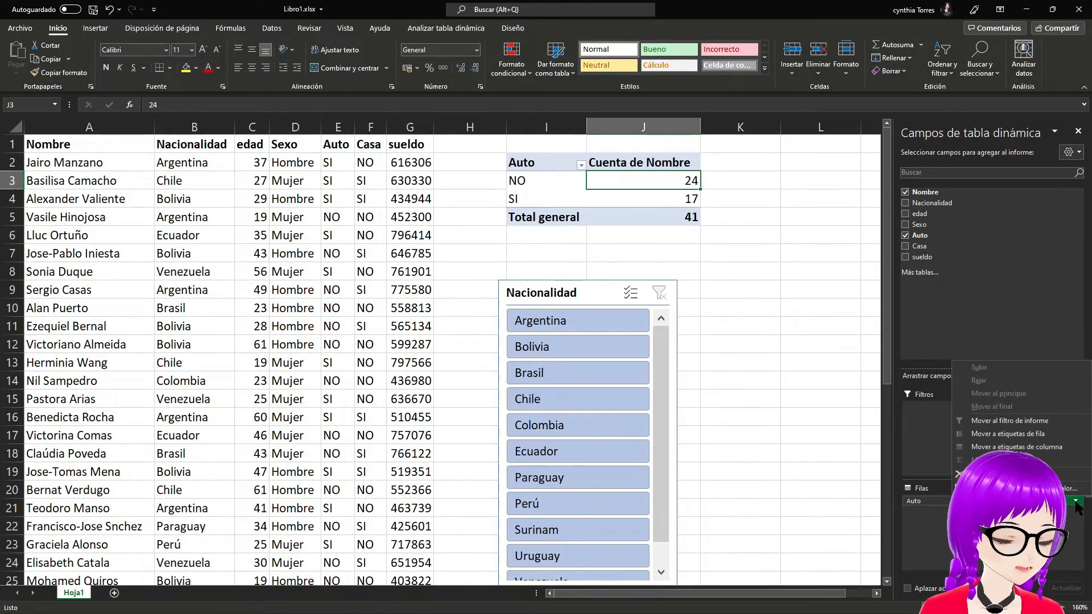
pyautogui.click(1024, 488)
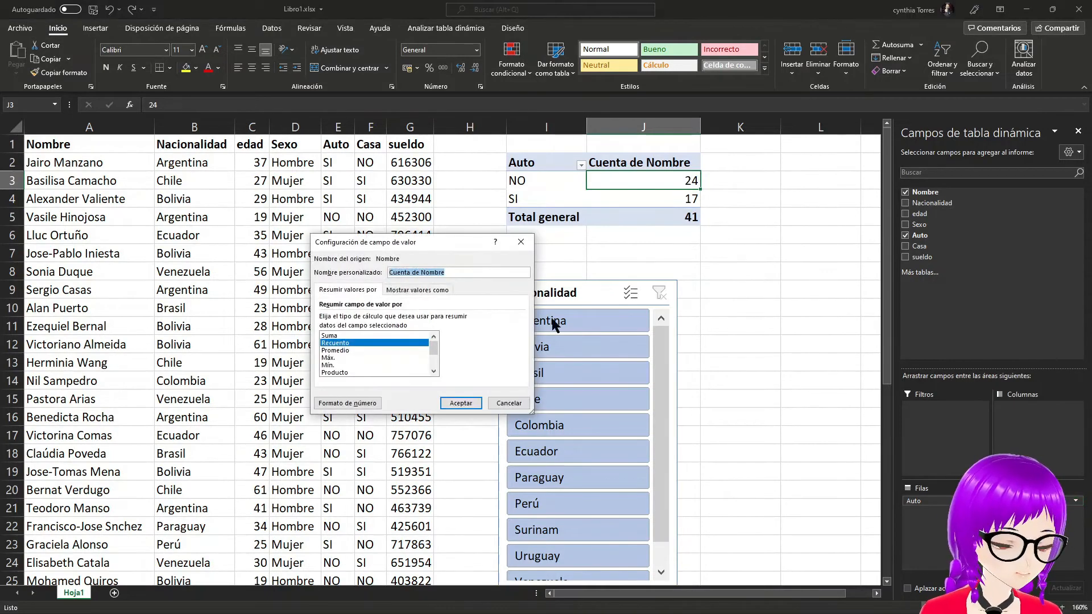
pyautogui.moveTo(406, 245); pyautogui.dragTo(652, 260)
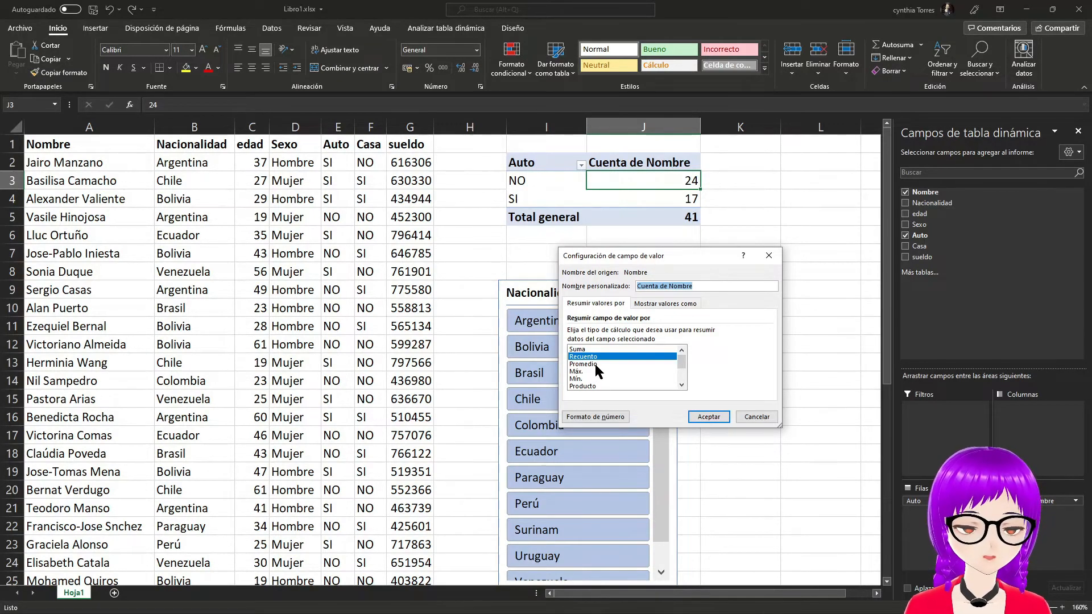
pyautogui.click(756, 417)
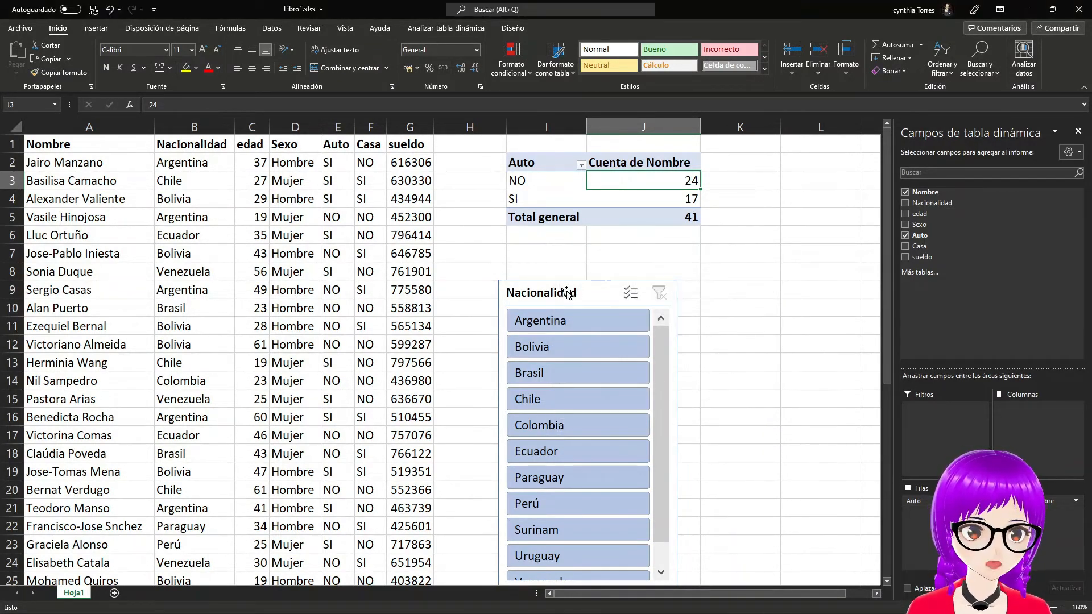
# - Nudge the Nacionalidad slicer up slightly and replace Auto and Nombre in the pivot table with Casa as rows and sueldo as values
pyautogui.moveTo(567, 293); pyautogui.dragTo(568, 277)
pyautogui.click(647, 183)
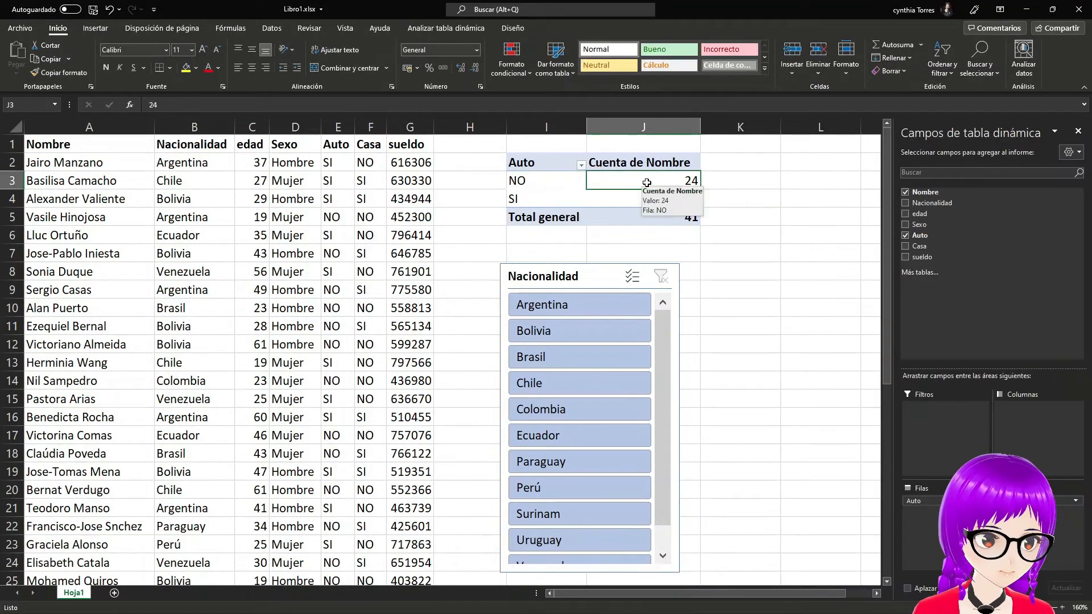
pyautogui.click(905, 236)
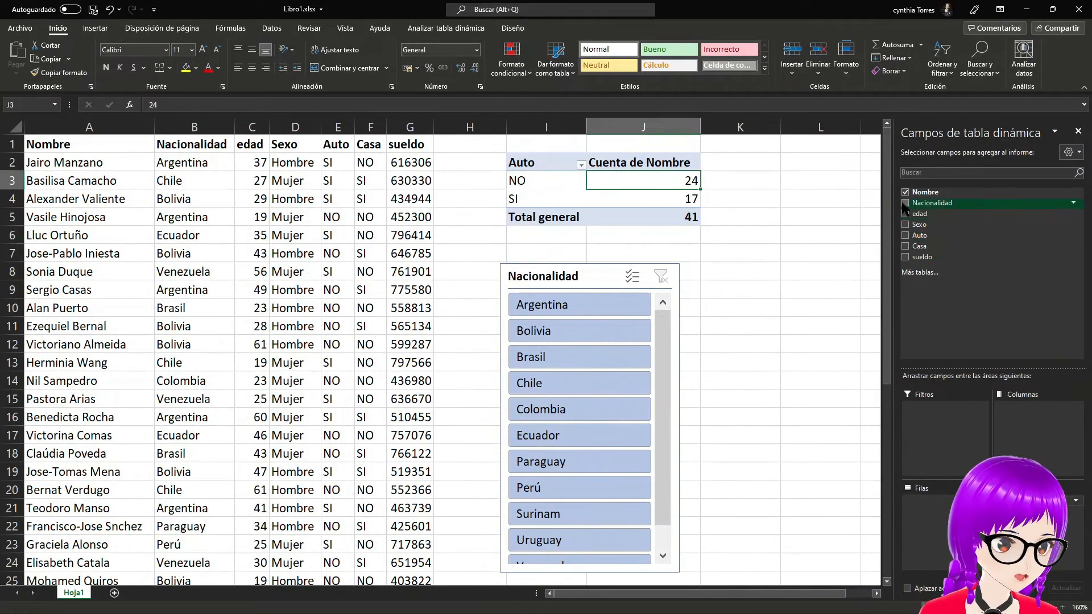
pyautogui.click(905, 192)
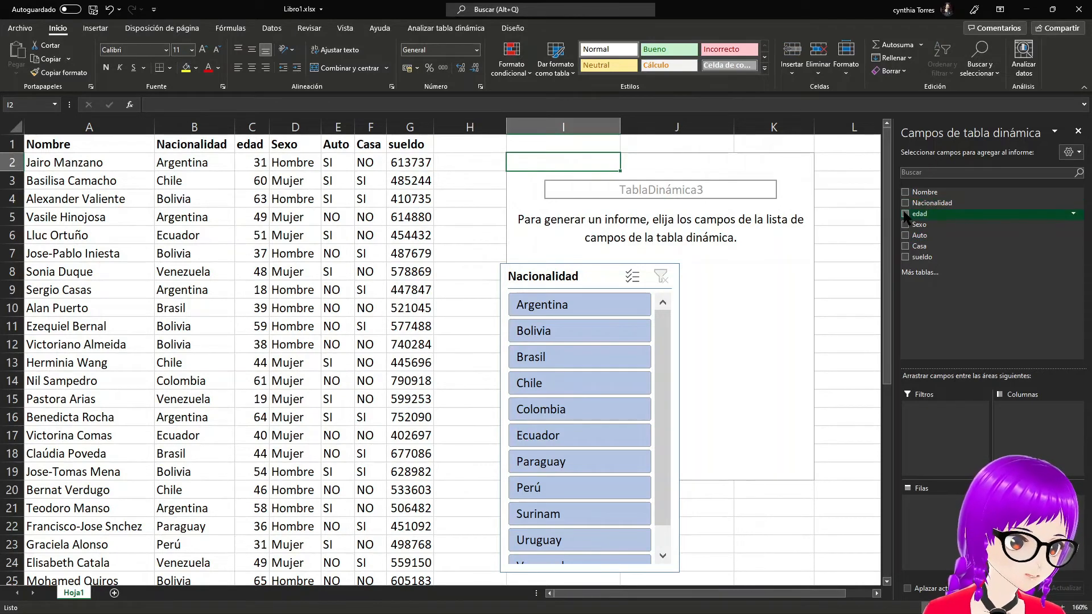
pyautogui.click(905, 247)
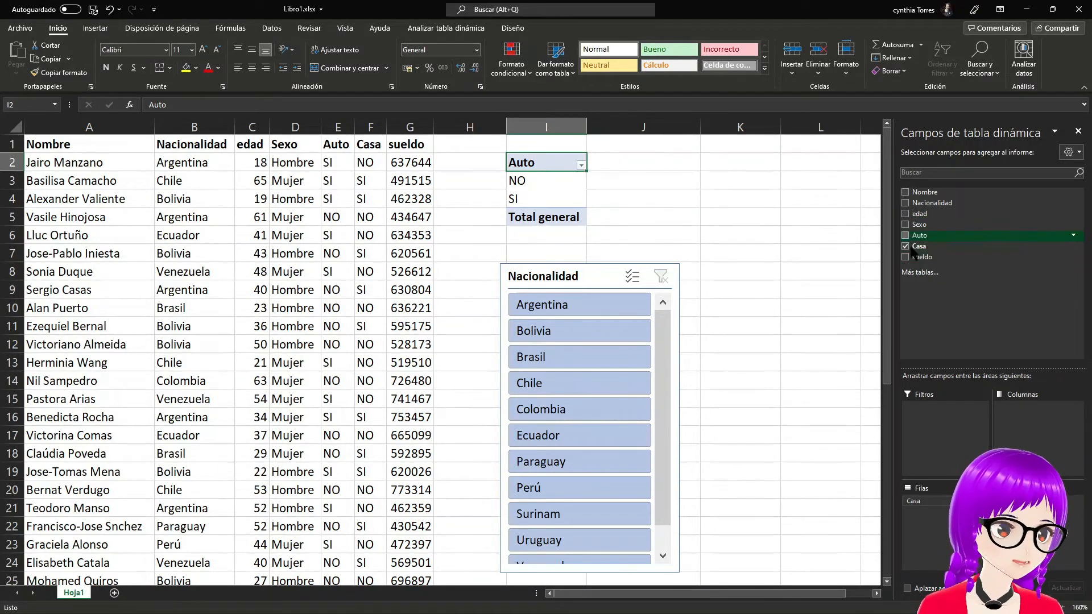
pyautogui.click(905, 257)
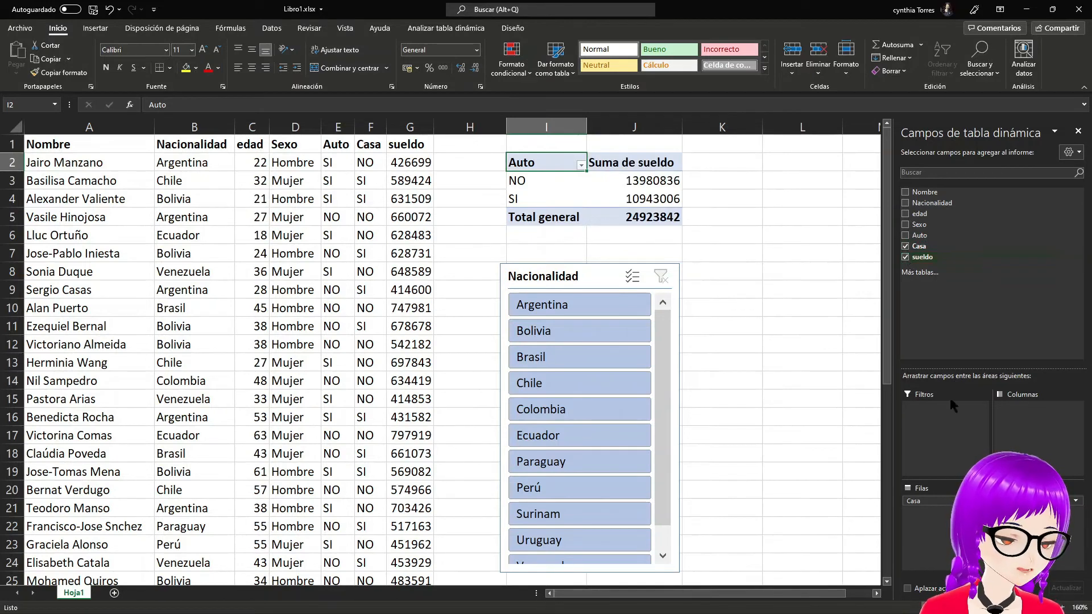
# - Summarize the pivot table's sueldo values by Promedio and move the Nacionalidad slicer up close beneath the table
pyautogui.click(1076, 501)
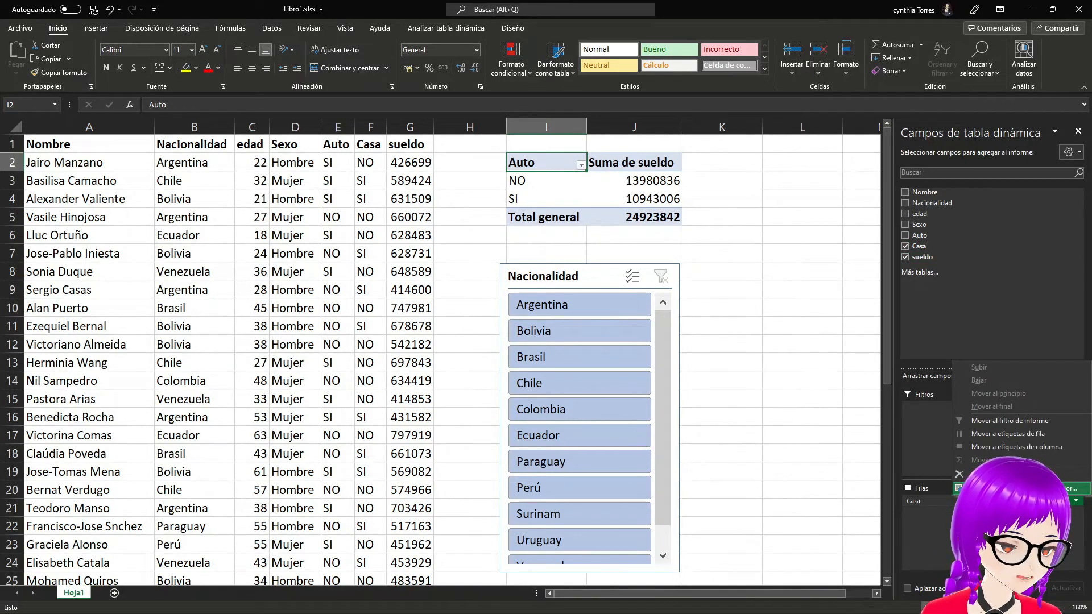
pyautogui.click(1018, 488)
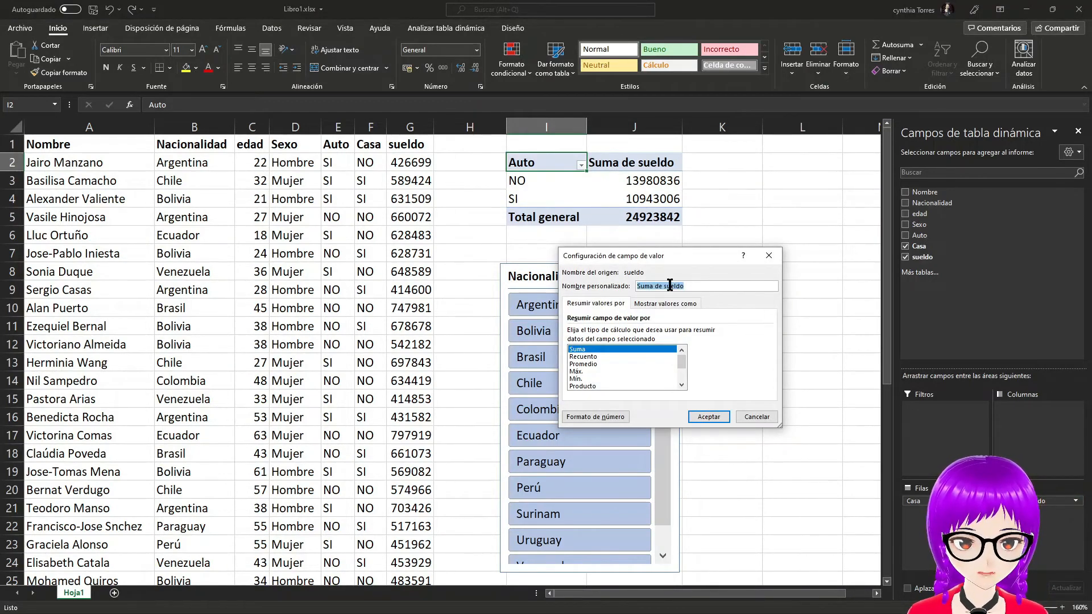
pyautogui.click(594, 364)
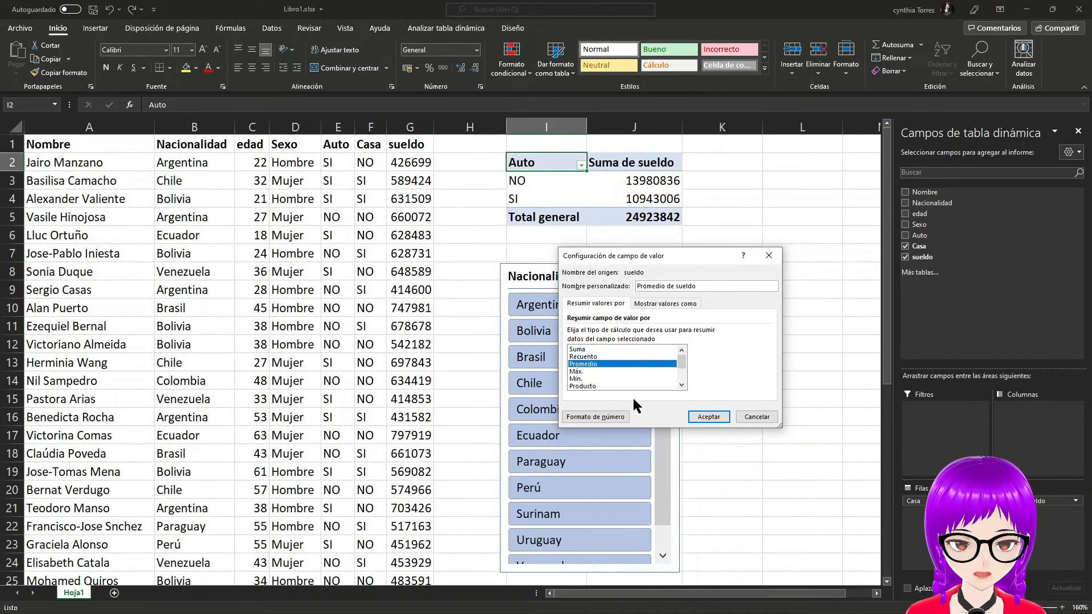
pyautogui.click(709, 416)
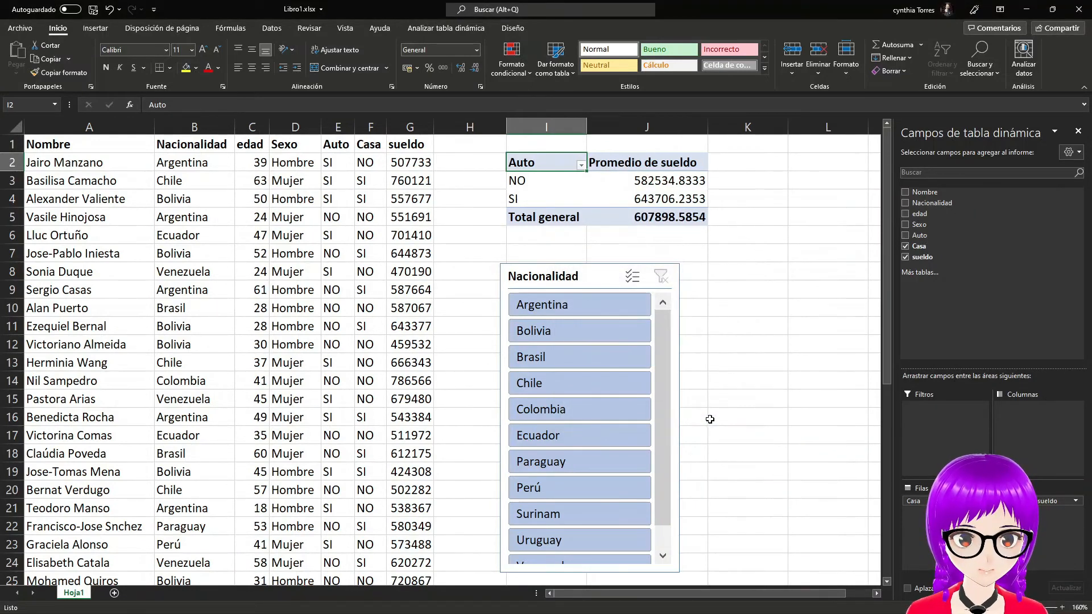
pyautogui.moveTo(610, 276); pyautogui.dragTo(635, 262)
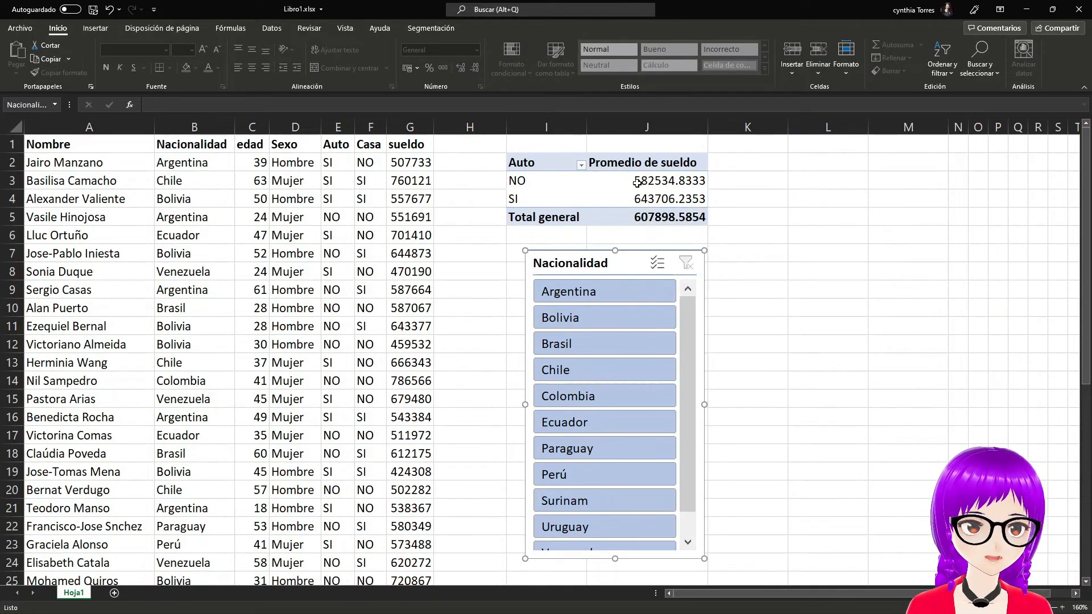
# - Filter the average salaries with the Nacionalidad slicer by each country from Argentina to Colombia, one at a time, and clear the filter
pyautogui.moveTo(654, 181)
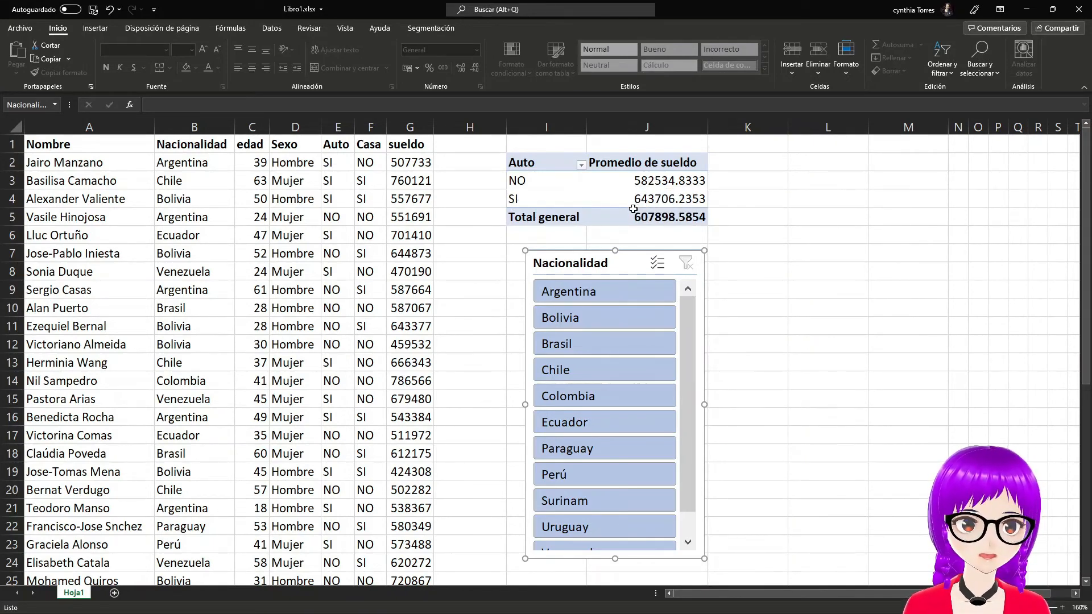
pyautogui.moveTo(633, 209)
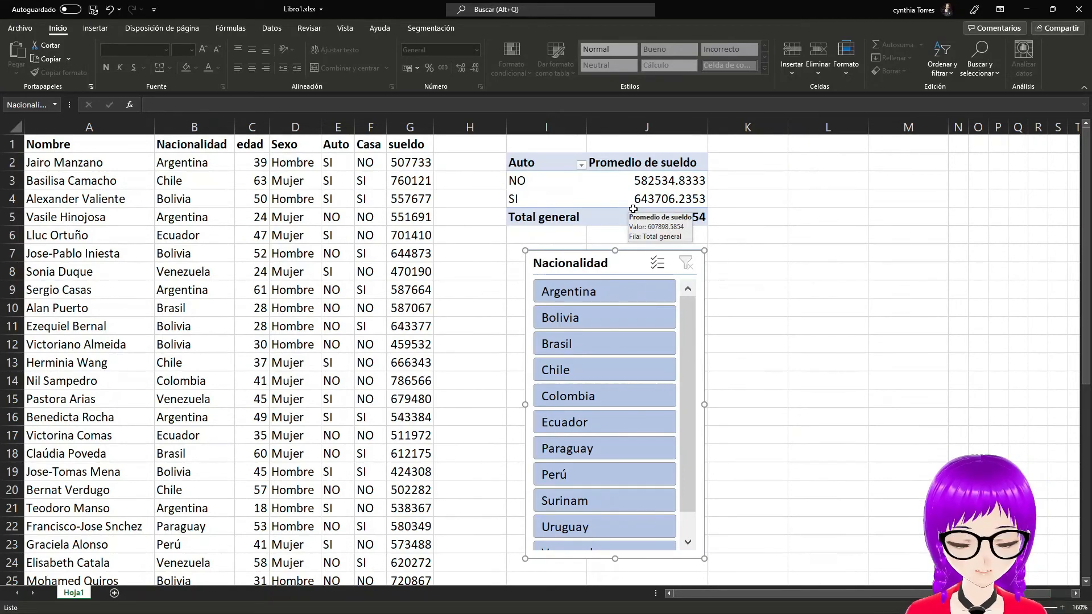
pyautogui.click(608, 291)
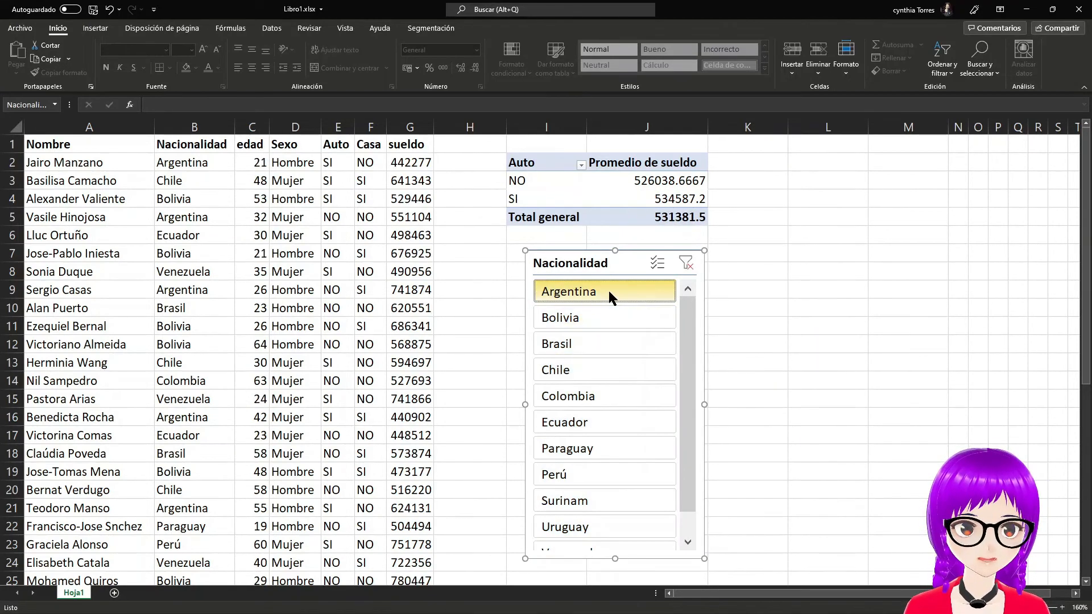
pyautogui.click(606, 319)
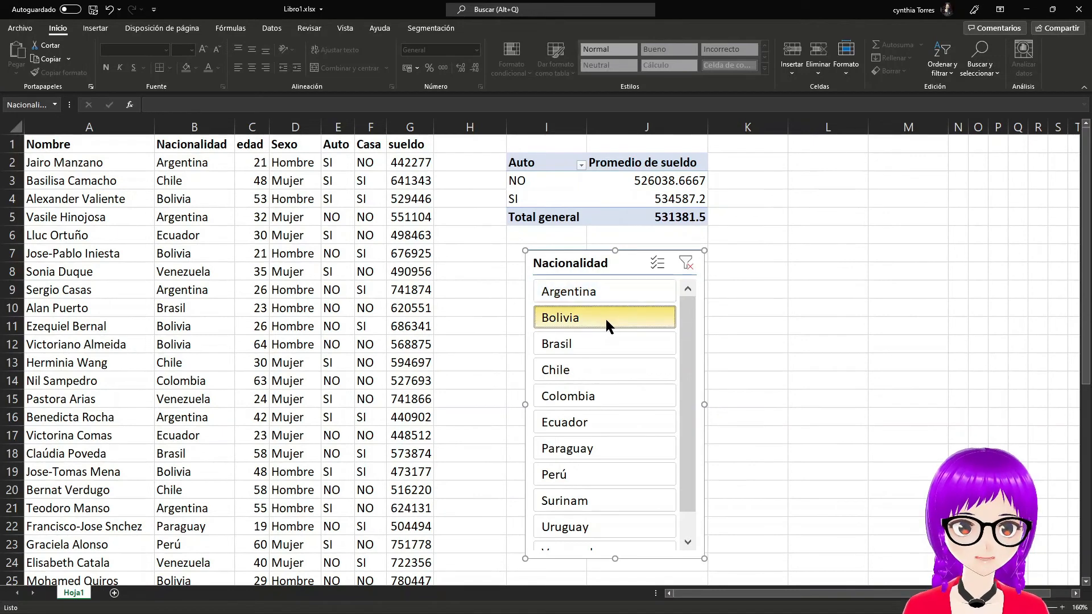
pyautogui.click(602, 339)
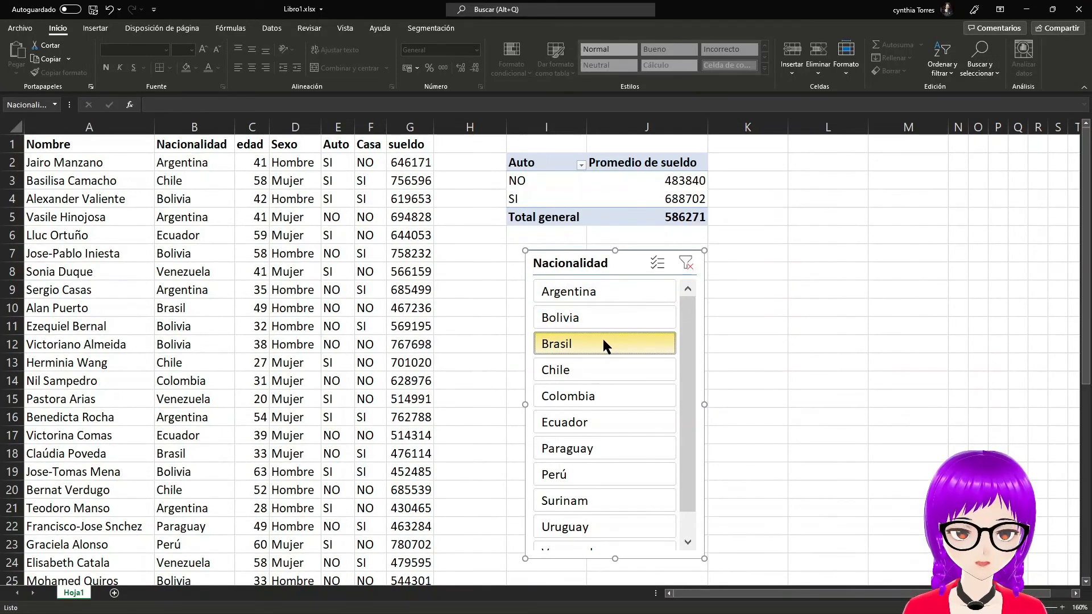
pyautogui.click(601, 368)
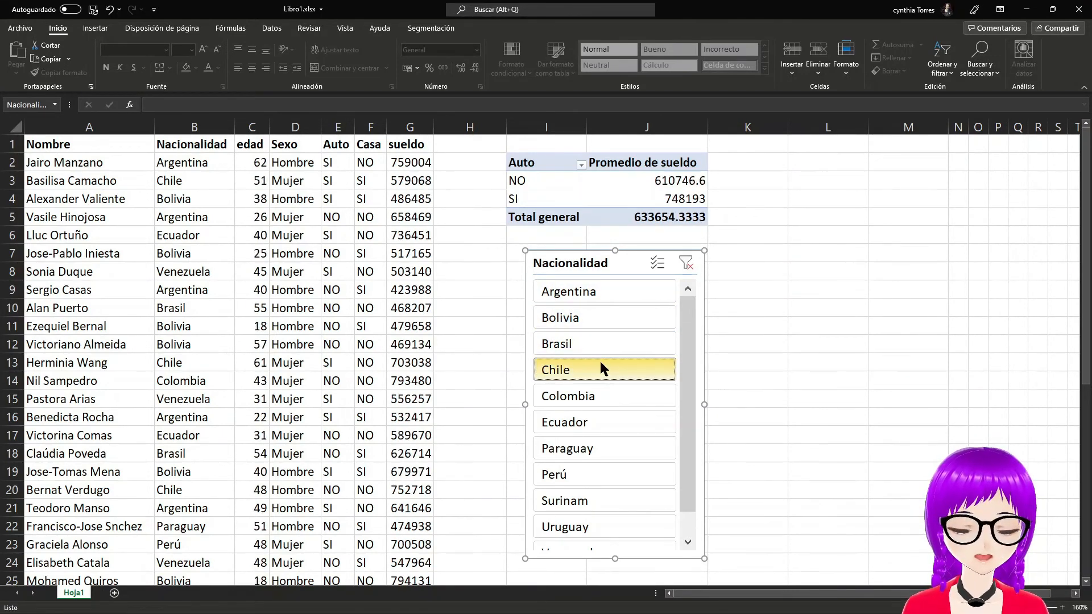
pyautogui.click(605, 398)
pyautogui.click(684, 267)
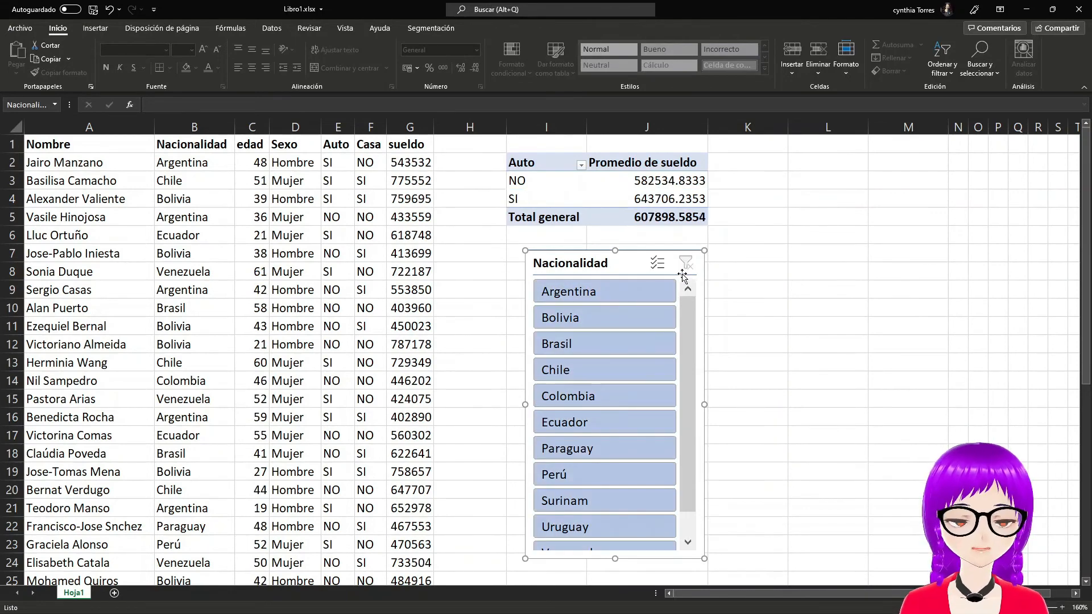